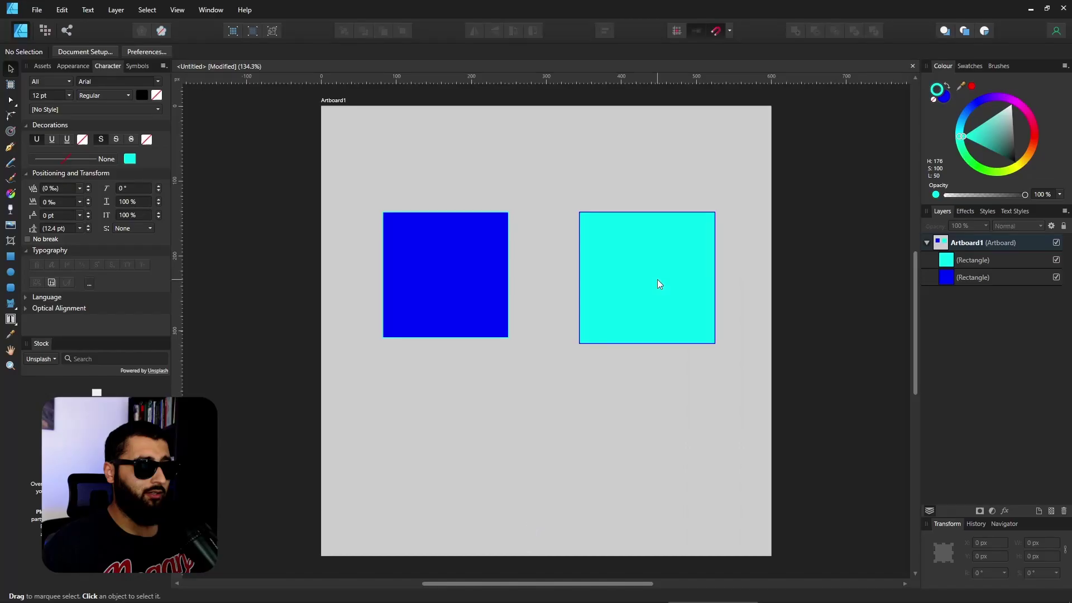
Step: Move the cyan rectangle beside the blue square, level with it and leaving a gap
mouse_move(643, 282)
mouse_down()
mouse_move(586, 283)
mouse_move(577, 360)
mouse_move(551, 418)
mouse_move(451, 402)
mouse_move(586, 325)
mouse_move(590, 278)
mouse_move(652, 285)
mouse_move(495, 352)
mouse_move(525, 331)
mouse_move(496, 277)
mouse_move(638, 249)
mouse_move(648, 286)
mouse_move(652, 276)
mouse_up()
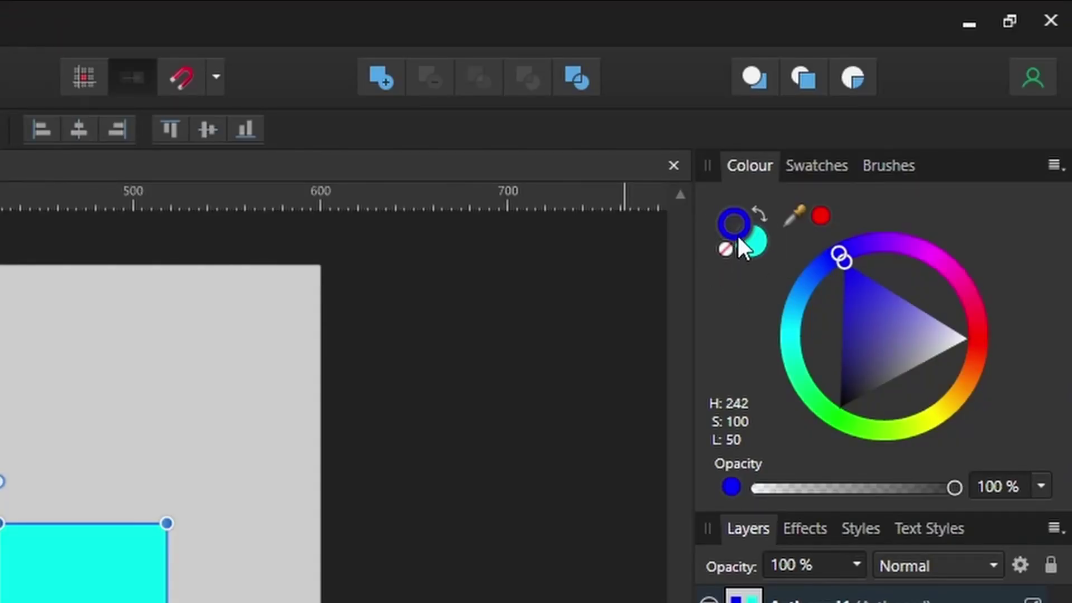
Step: Set both the right rectangle's blue stroke and cyan fill to None
click(738, 234)
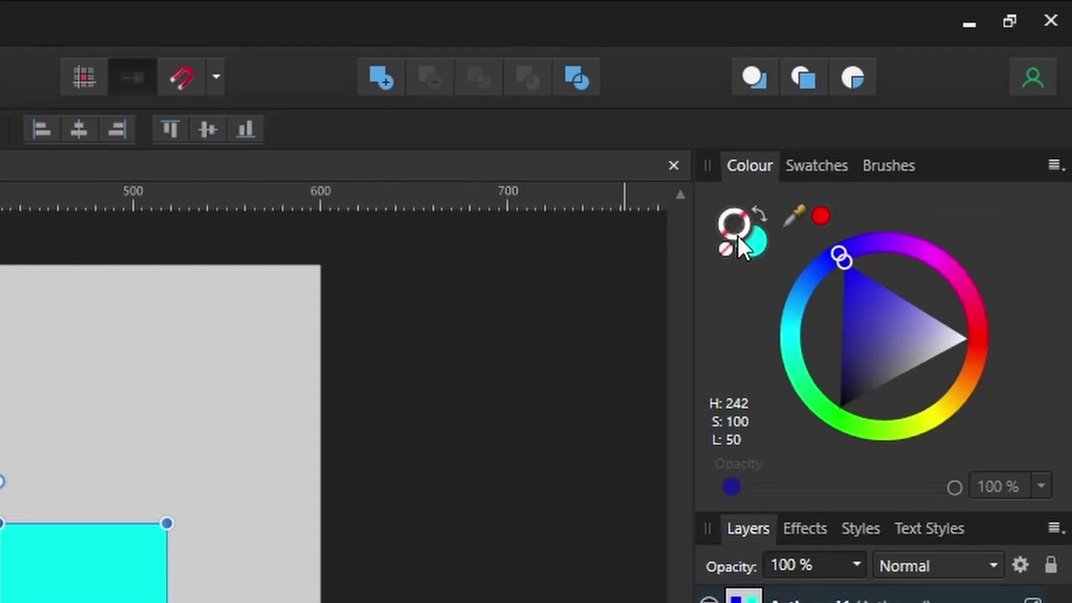
click(939, 96)
click(939, 96)
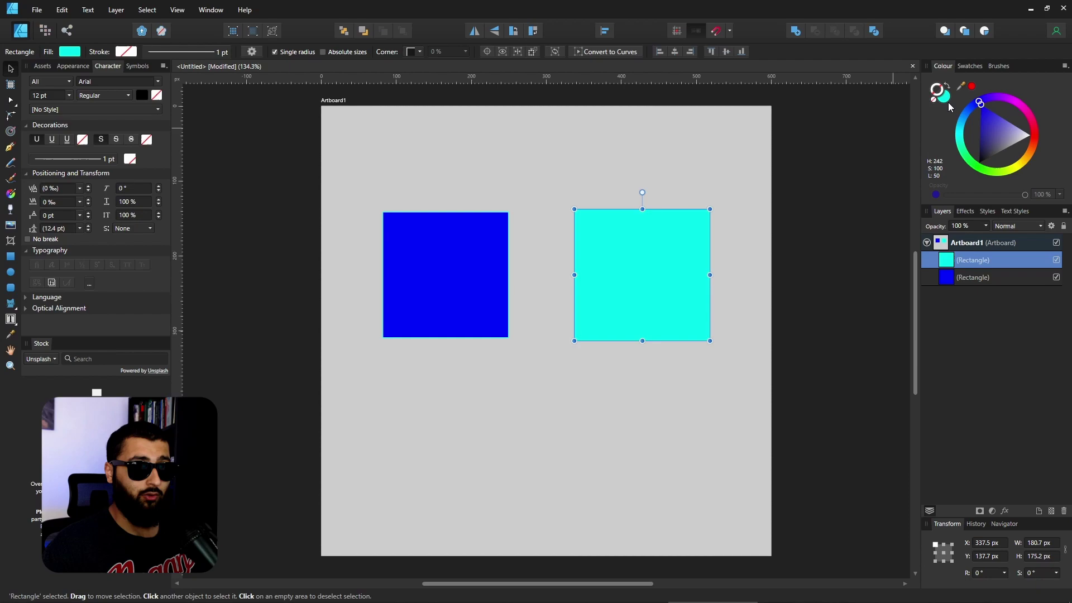
click(948, 102)
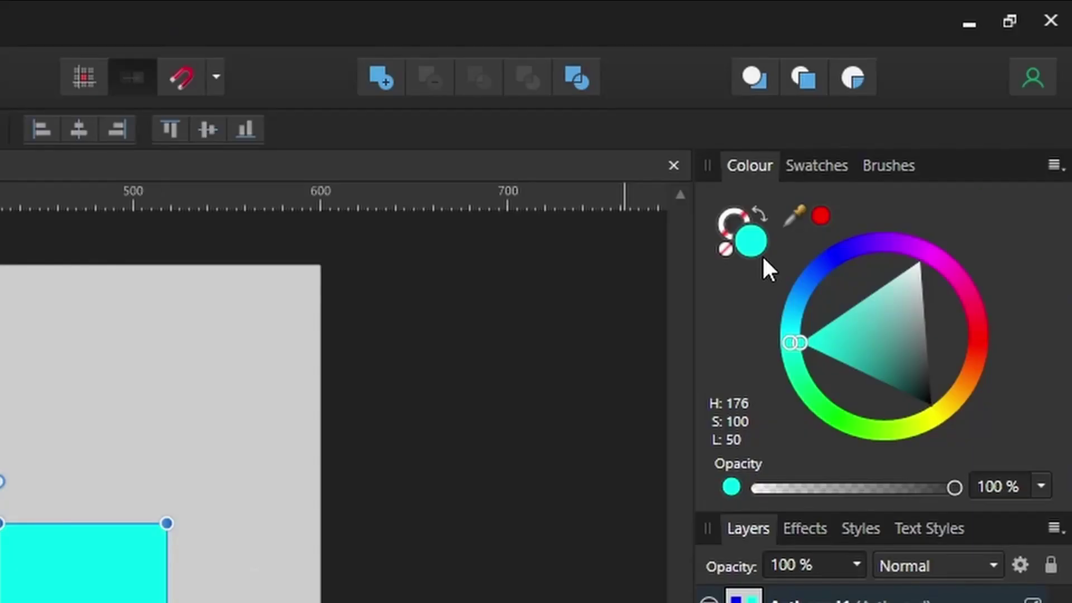
key(slash)
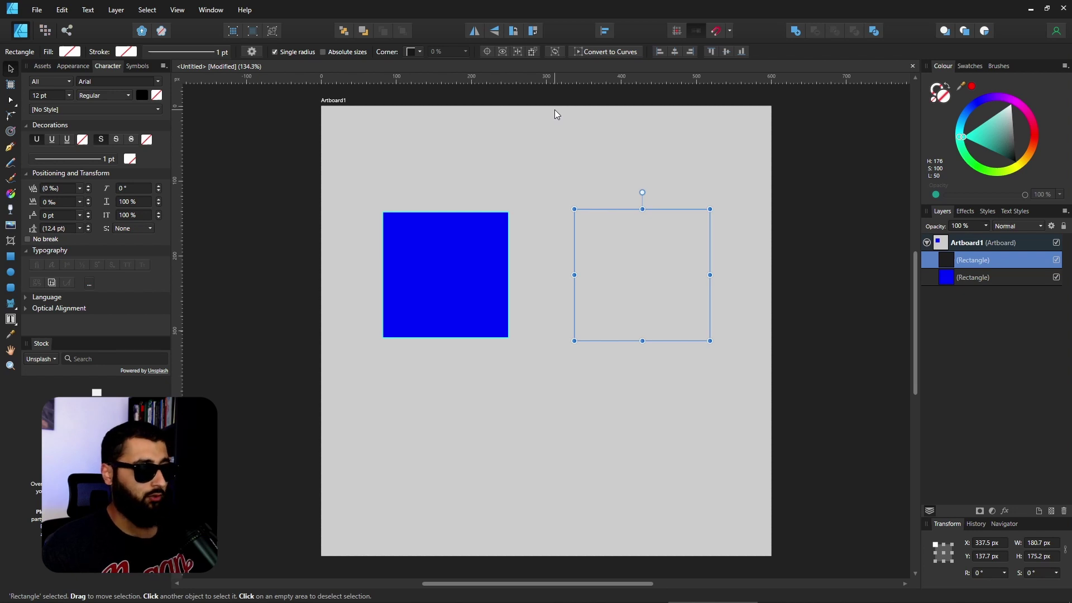
Step: Zoom through 100%, 200%, 400%, 800% and fit-to-window, finishing at 100%
key(ctrl+1)
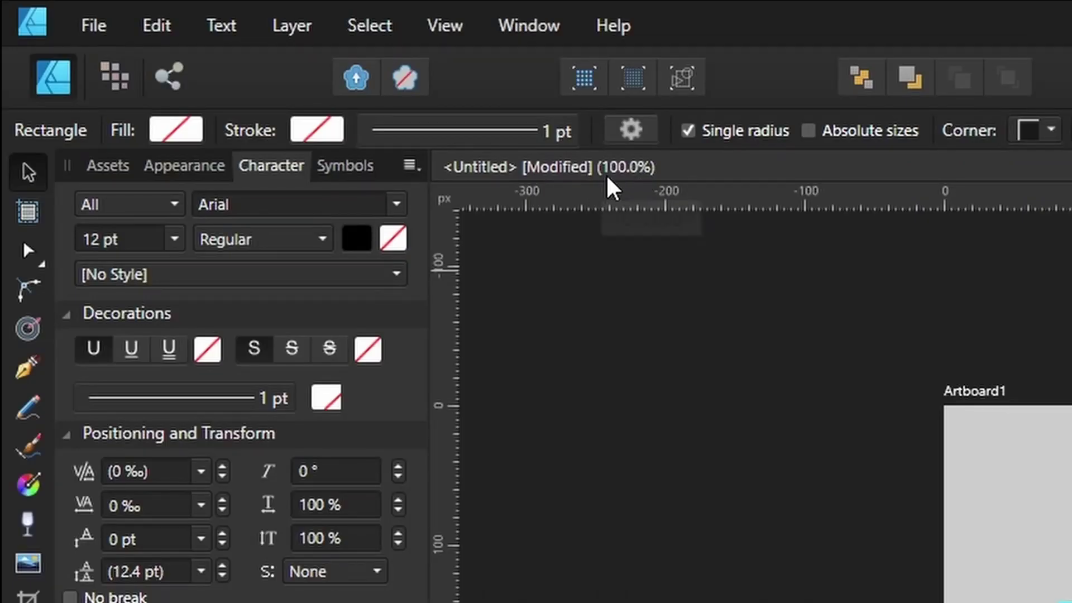
key(ctrl+2)
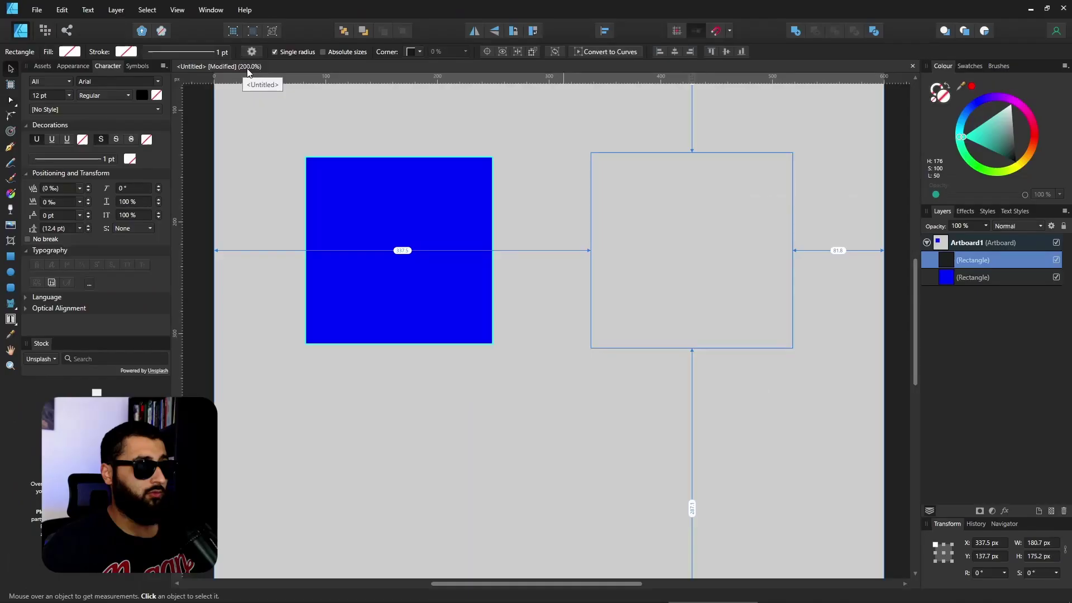
key(ctrl+3)
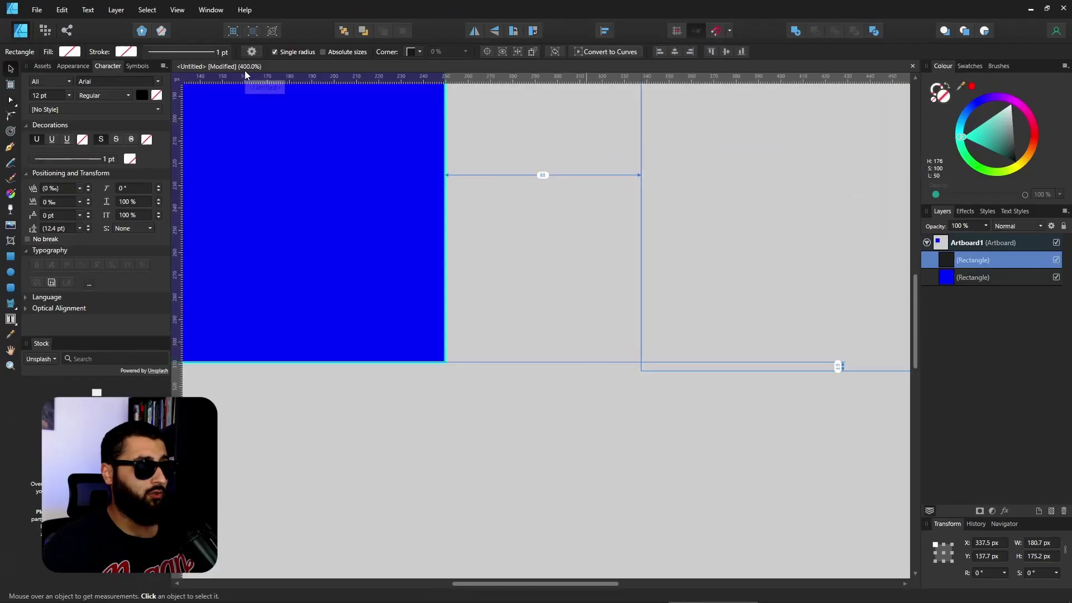
key(ctrl+4)
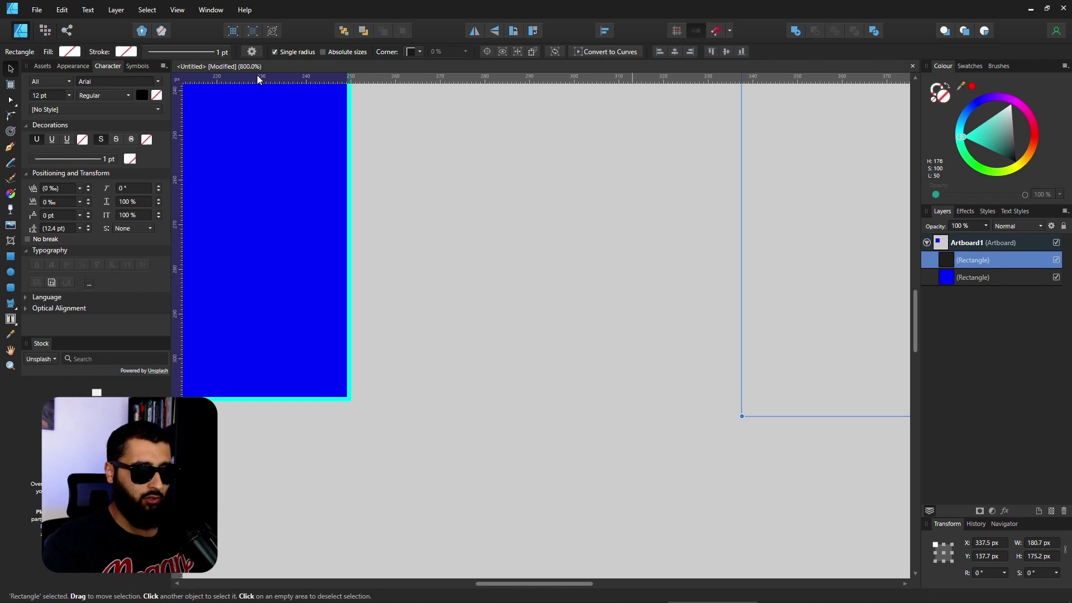
key(ctrl+0)
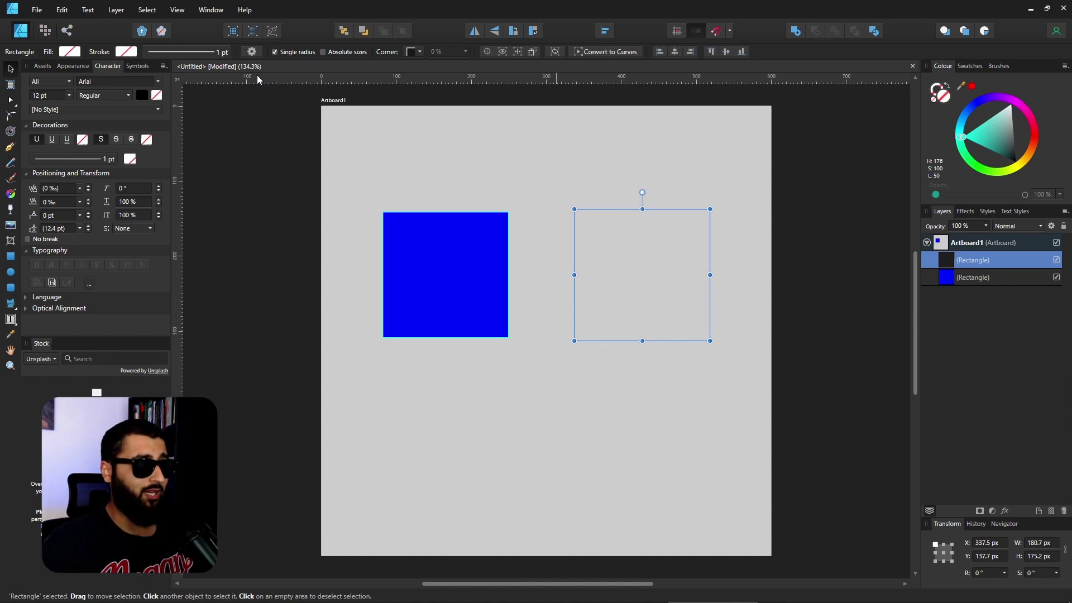
key(ctrl+1)
key(ctrl+2)
key(ctrl+1)
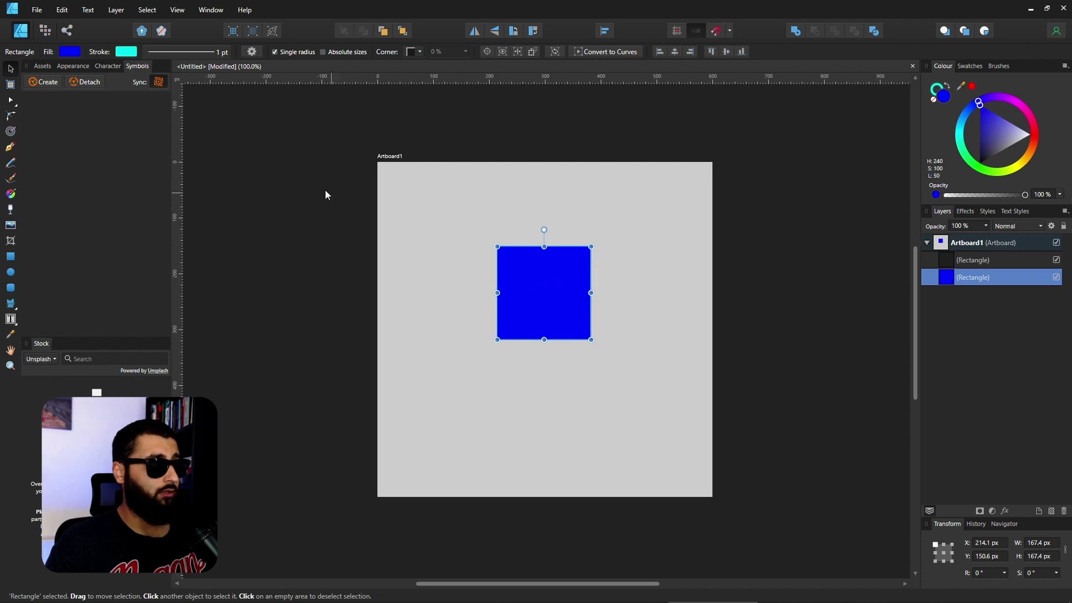
Step: Convert the blue square into a symbol and place further instances on the artboard
click(58, 84)
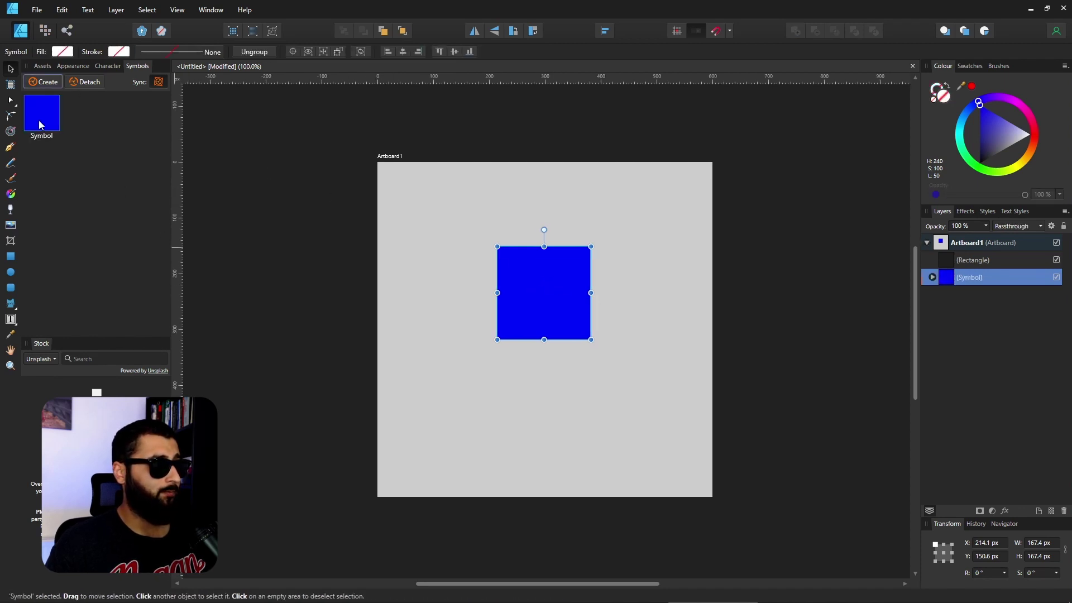
drag(42, 114, 442, 284)
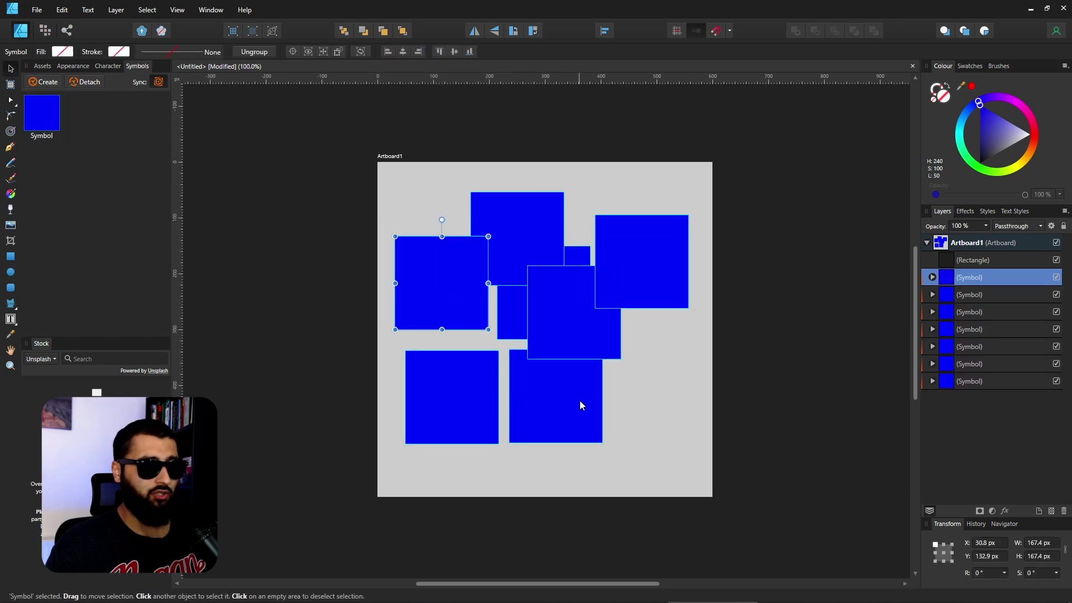
click(982, 260)
click(983, 364)
Step: Give all symbol copies a muted purple fill and a black 26.9 pt outline
mouse_move(1007, 132)
mouse_down()
mouse_move(980, 134)
mouse_move(985, 159)
mouse_move(994, 135)
mouse_up()
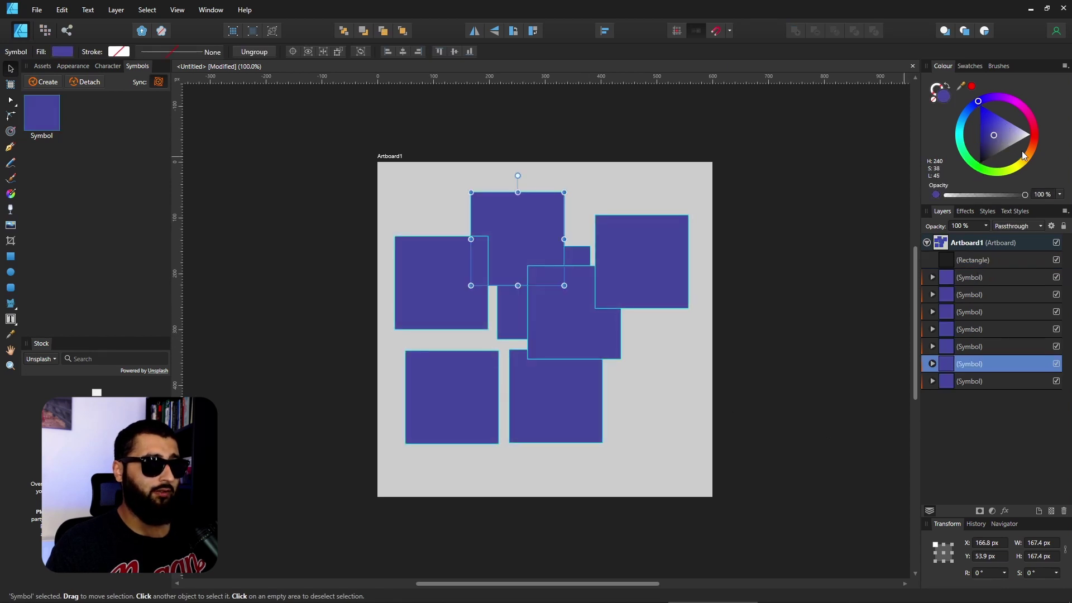
click(943, 92)
click(1011, 129)
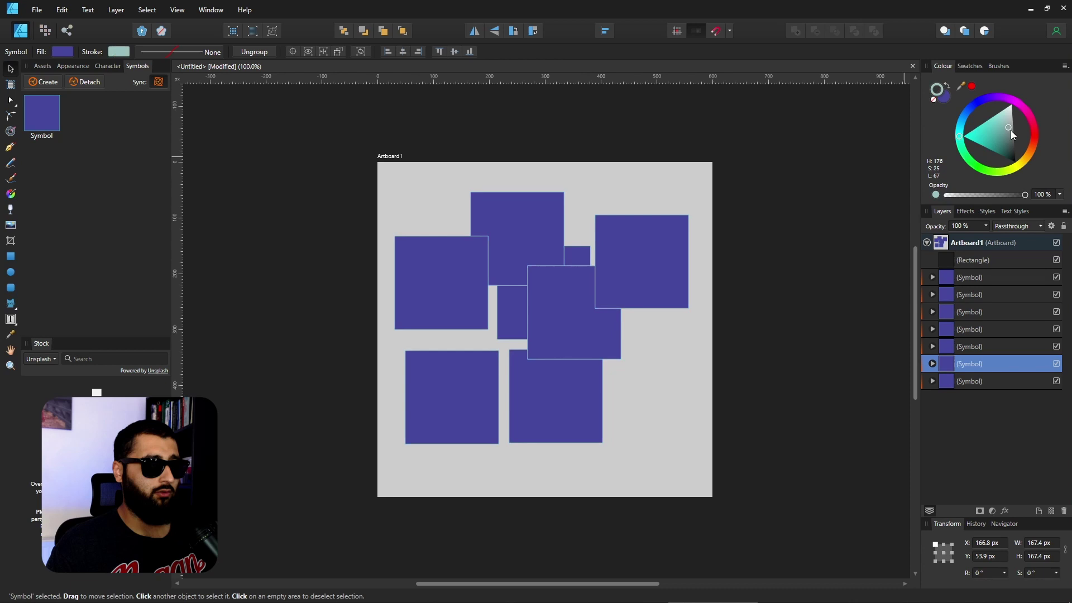
click(179, 51)
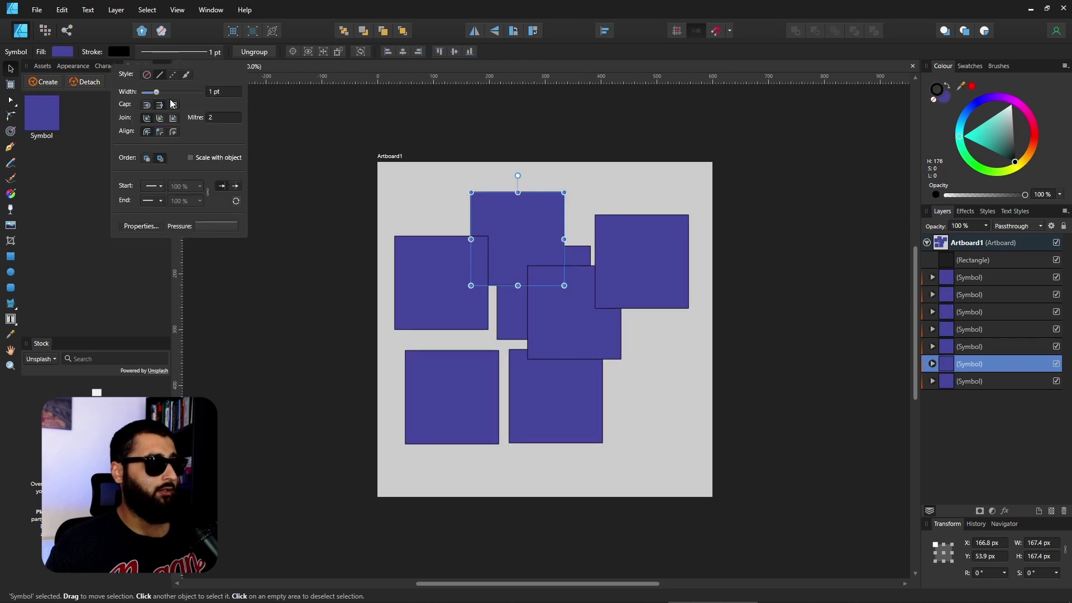
drag(156, 92, 192, 91)
click(521, 363)
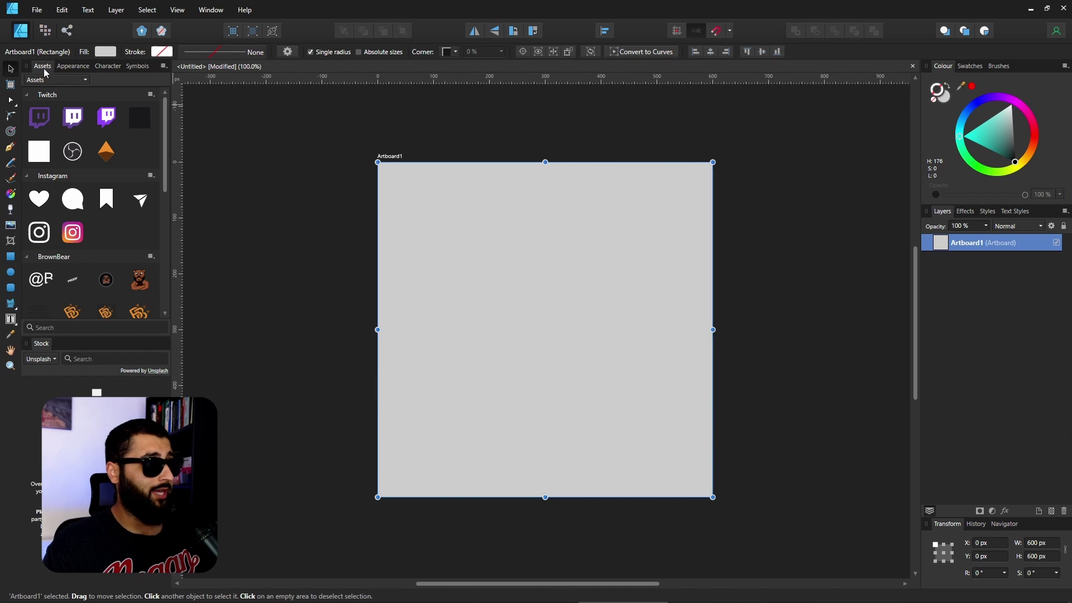
Step: Show the Assets panel through View > Studio > Assets
click(177, 9)
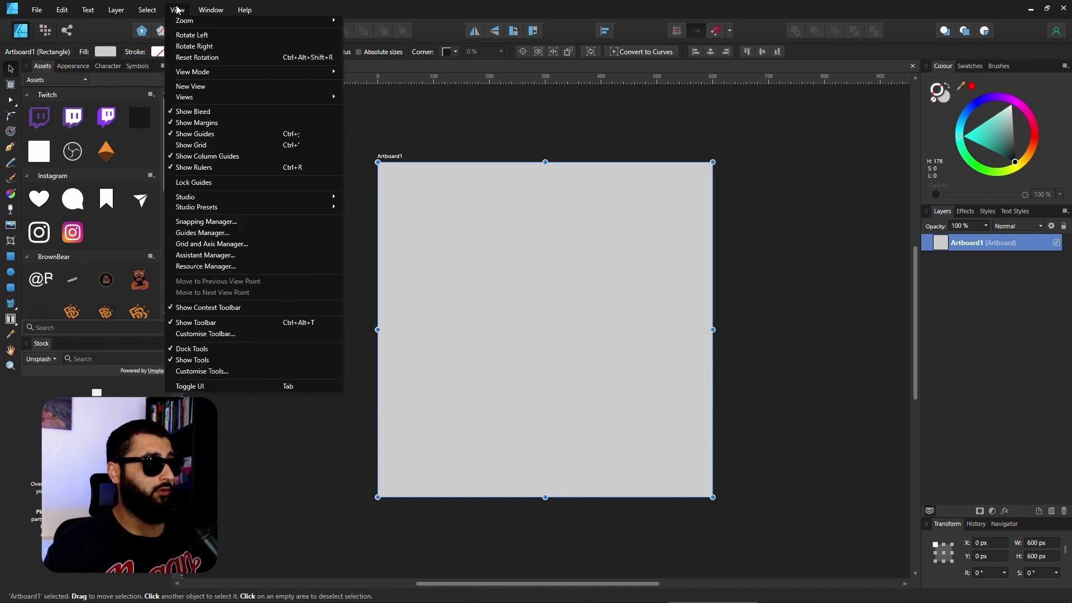
mouse_move(310, 197)
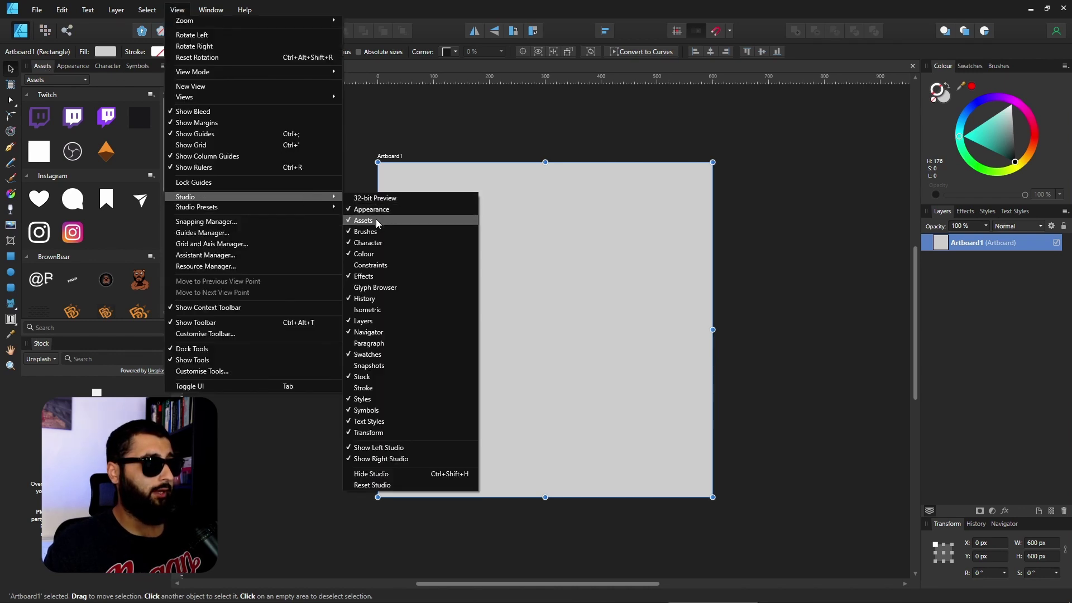
click(260, 272)
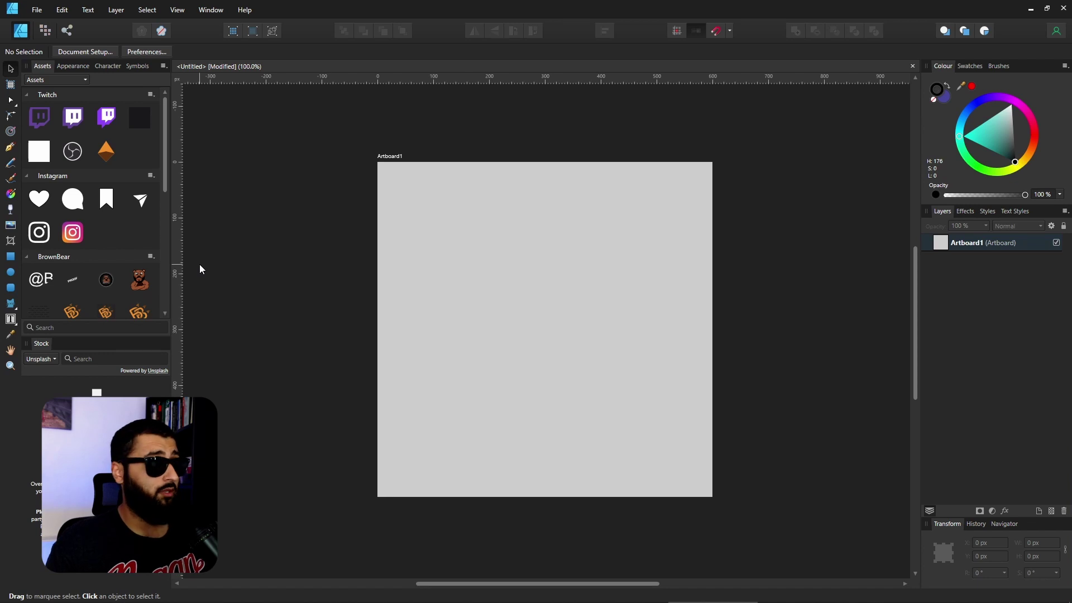
Step: From the Game Icons set, place the abstract-104 emblem and heart-plus icon on the artboard
click(66, 81)
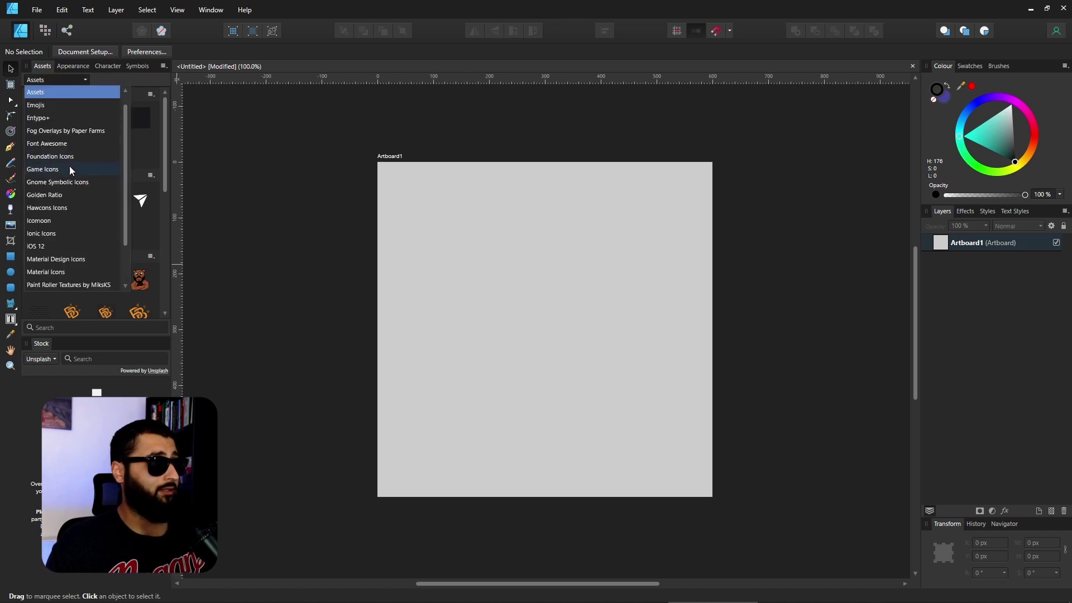
key(Escape)
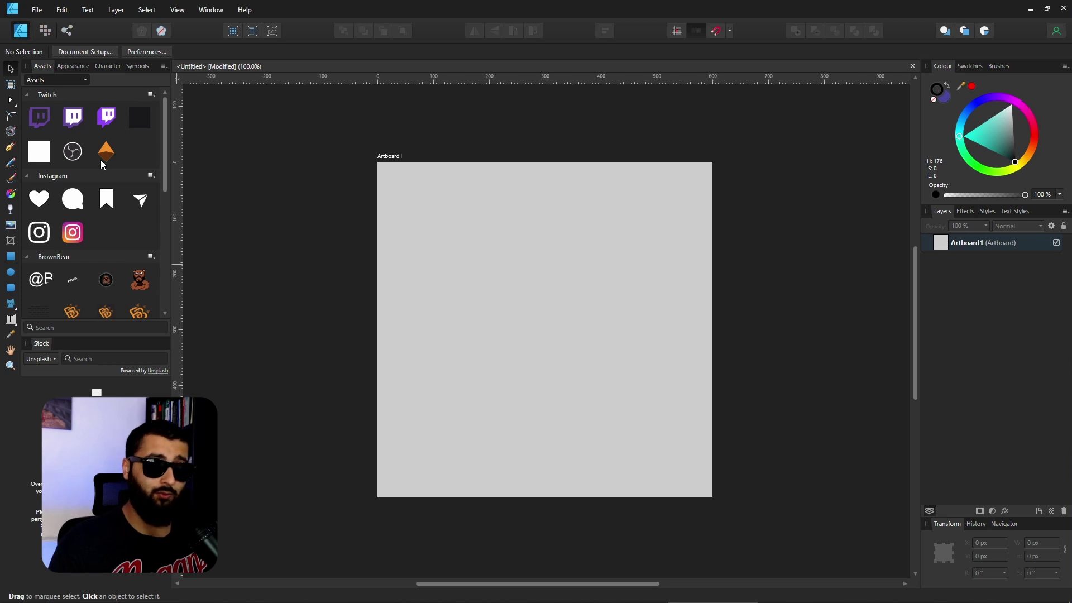
key(g)
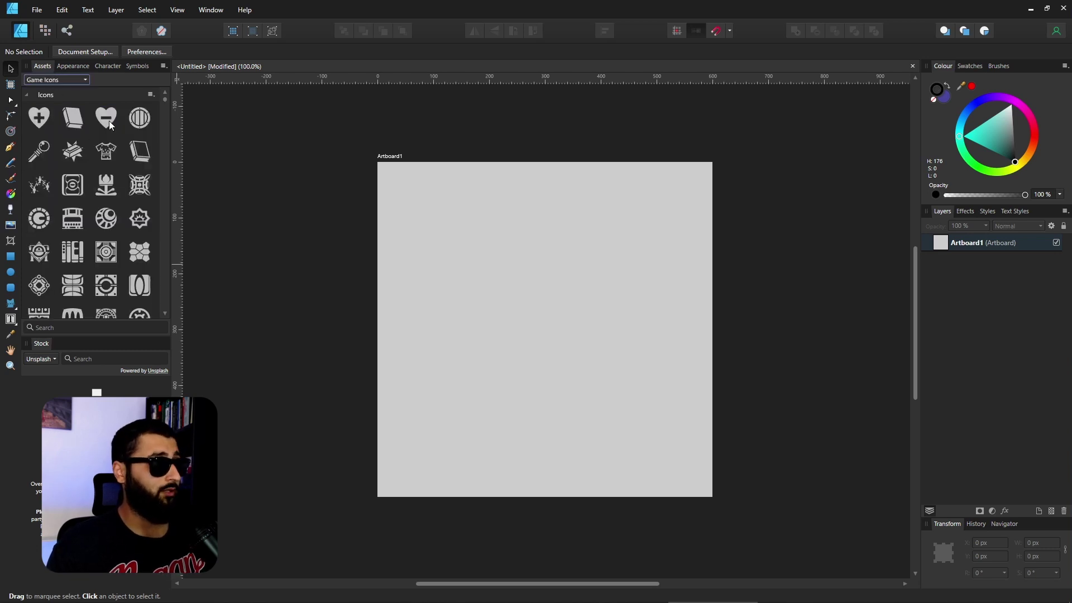
scroll(104, 250, down, 3)
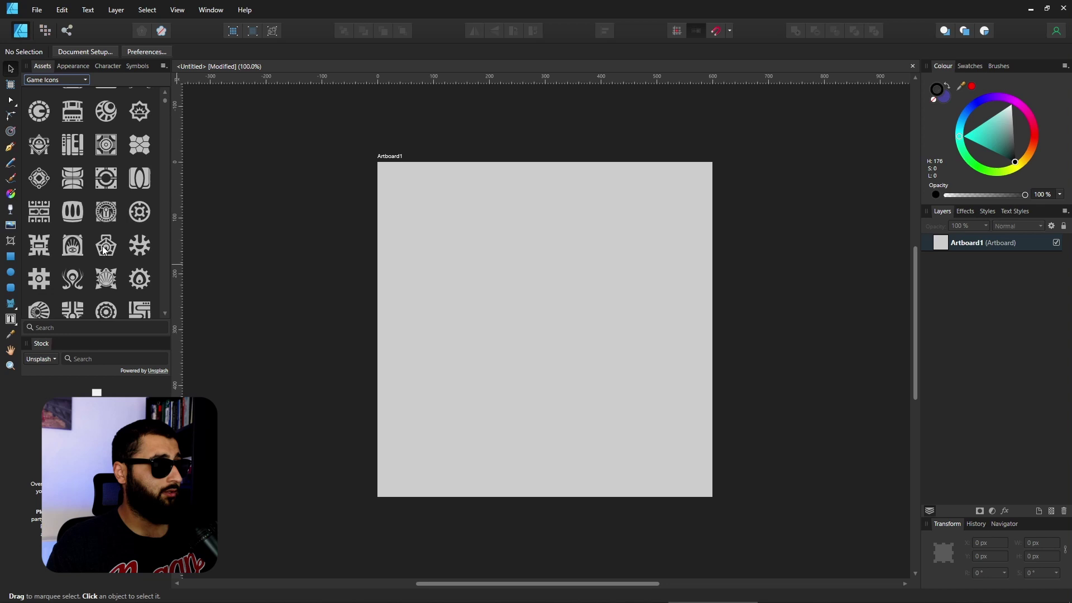
drag(109, 215, 550, 316)
scroll(84, 196, up, 3)
drag(39, 117, 567, 343)
Step: Make the heart a solid red fill, nudge it slightly, and return to the Assets category
drag(1007, 148, 1027, 136)
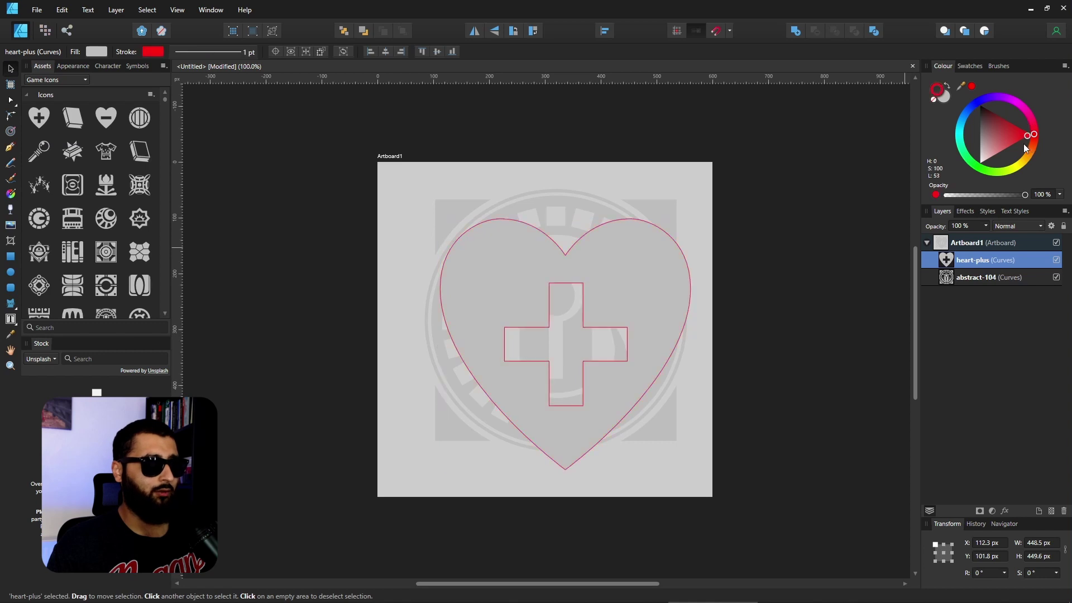
click(947, 85)
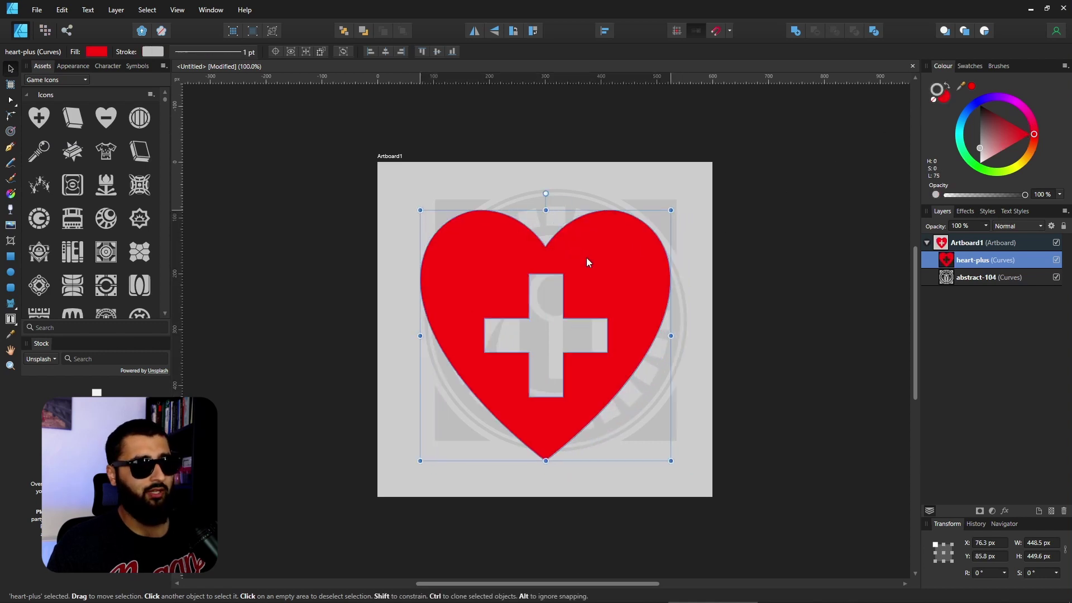
drag(587, 259, 594, 255)
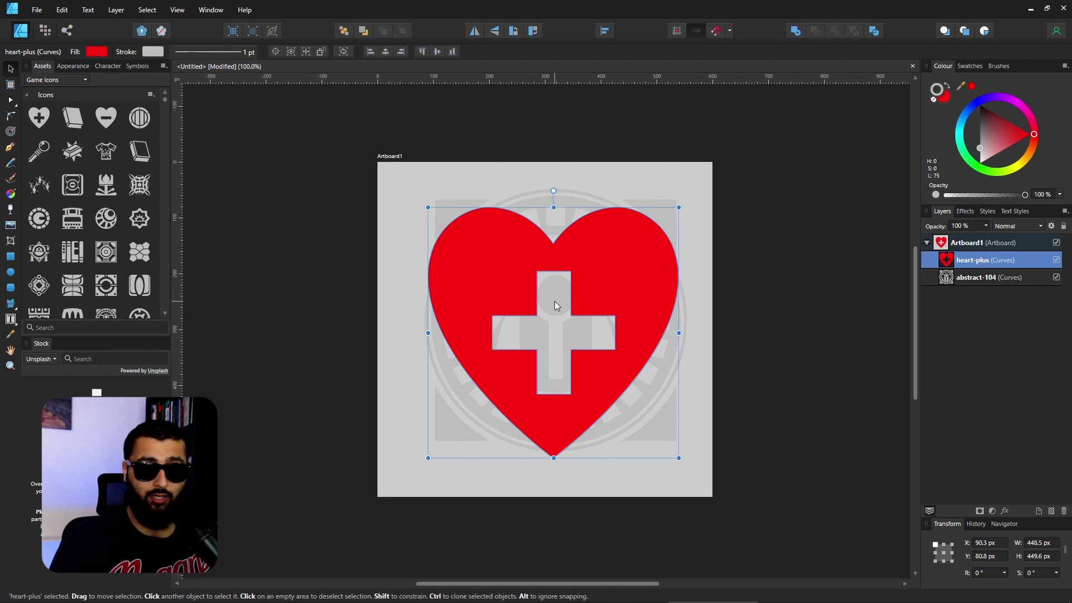
click(56, 80)
click(51, 67)
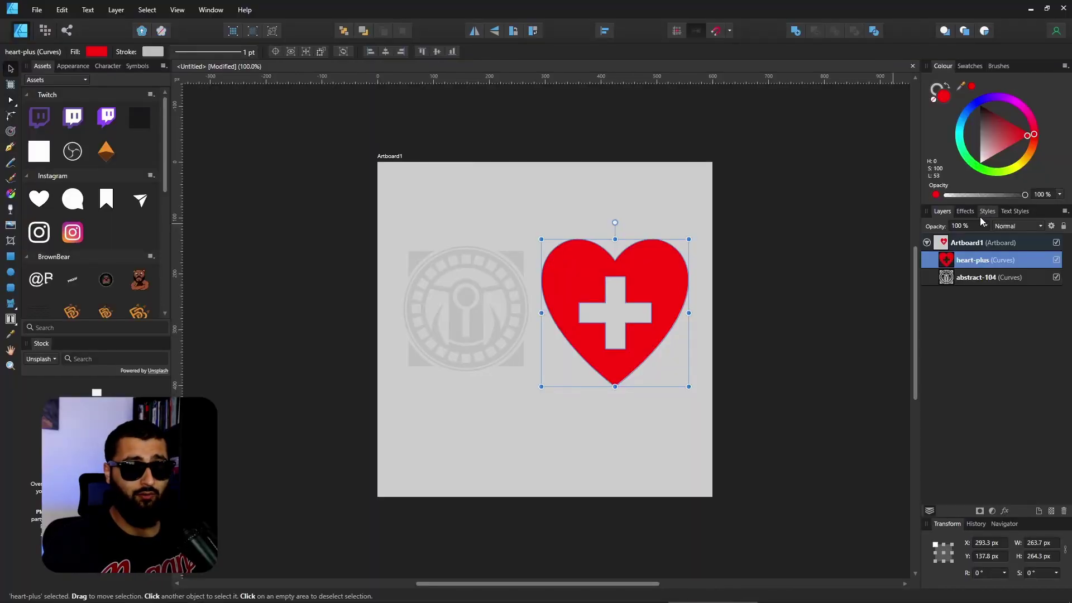
click(987, 212)
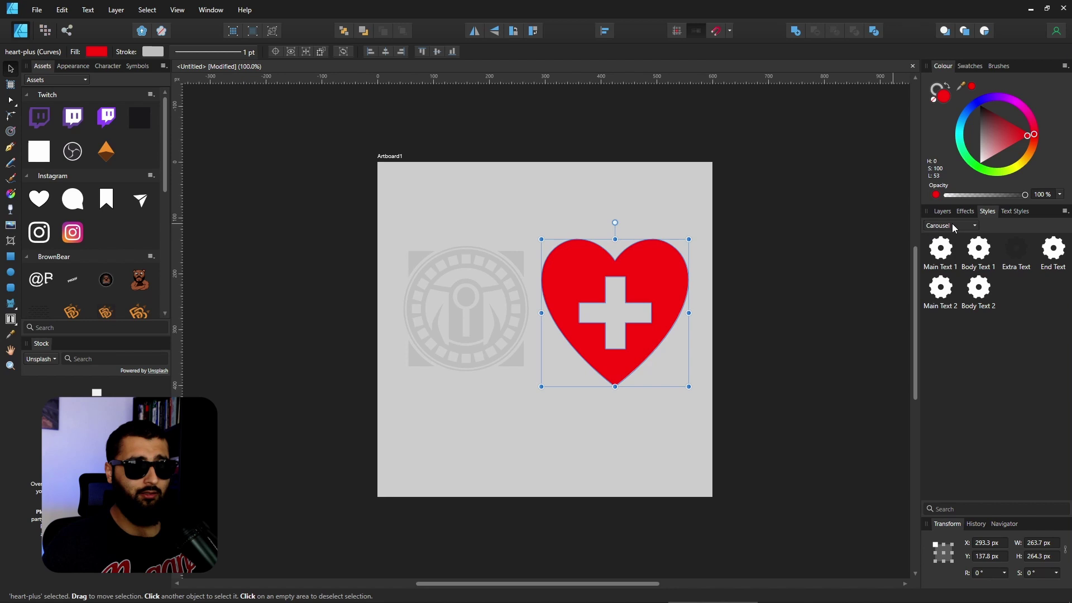
click(178, 10)
mouse_move(313, 201)
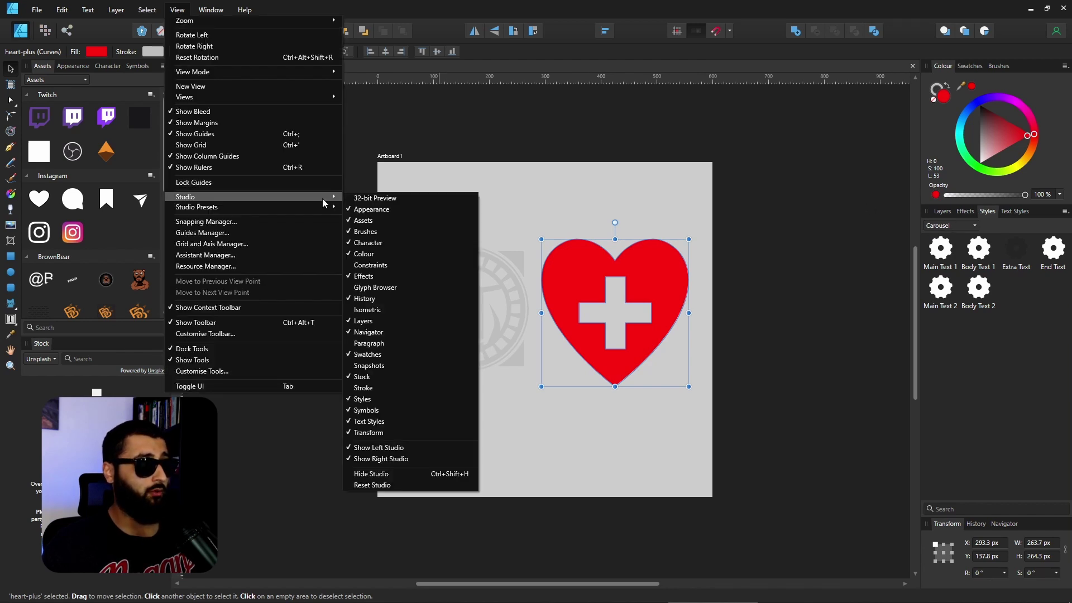
click(809, 276)
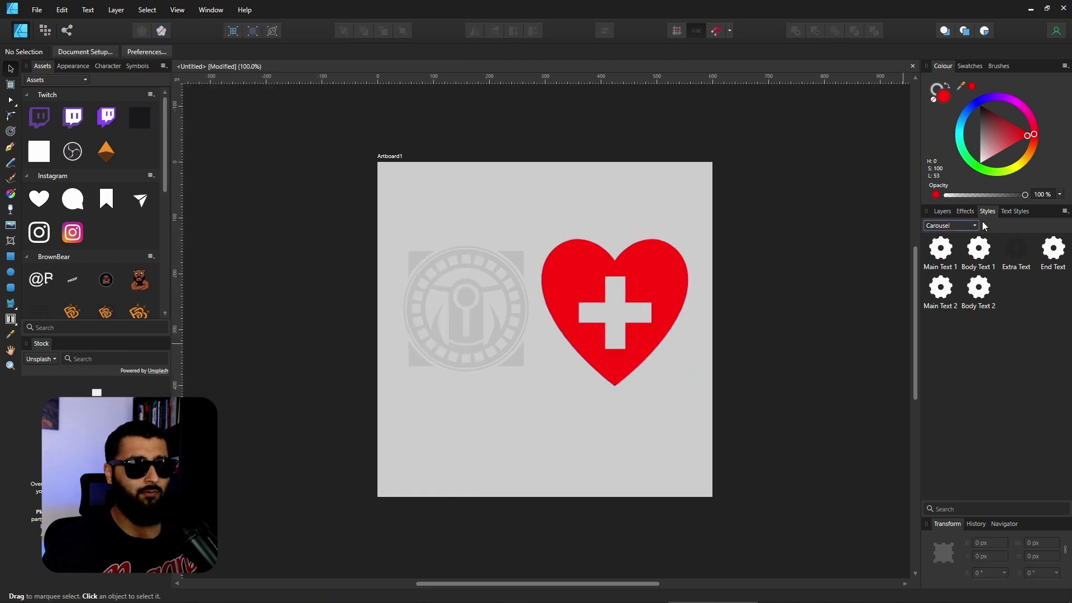
click(974, 226)
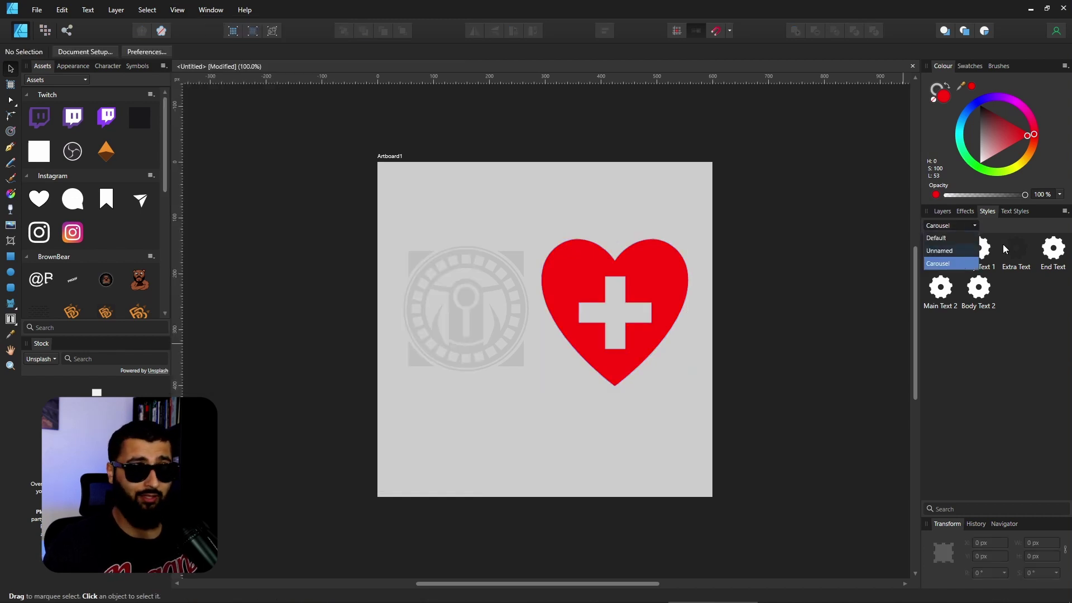
click(1013, 234)
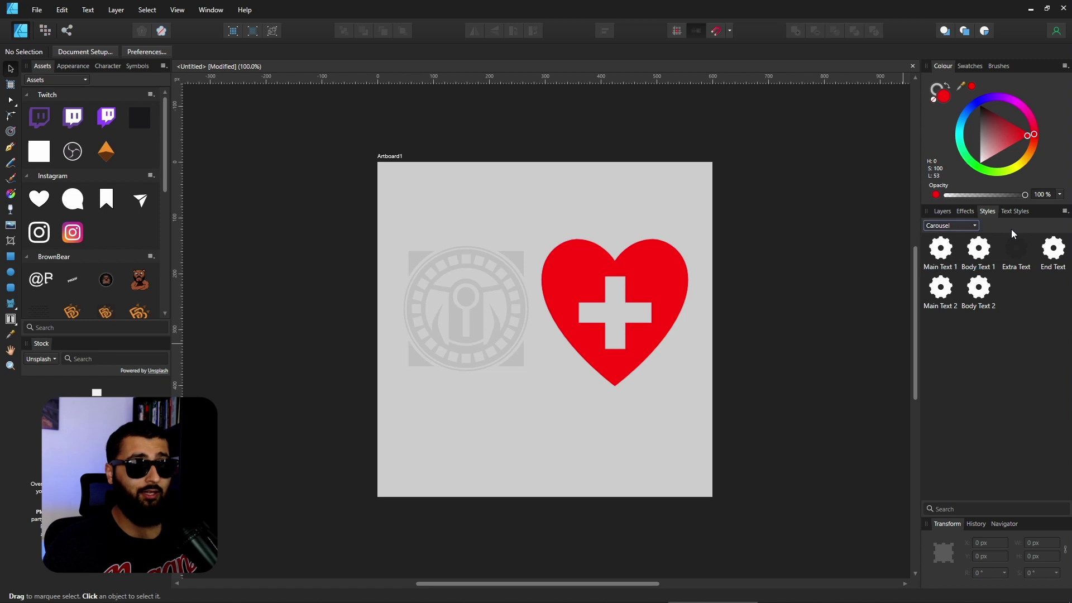
Step: Lighten the heart to crimson and add a dark-coloured Inner Glow effect
click(646, 285)
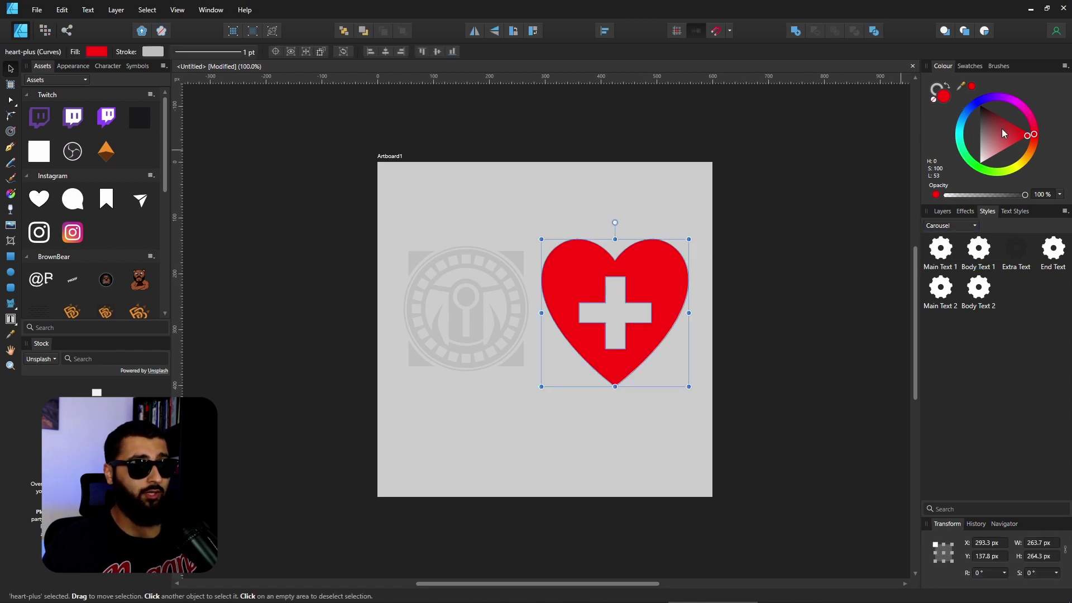
mouse_move(1003, 133)
mouse_down()
mouse_move(989, 140)
mouse_move(1015, 136)
mouse_up()
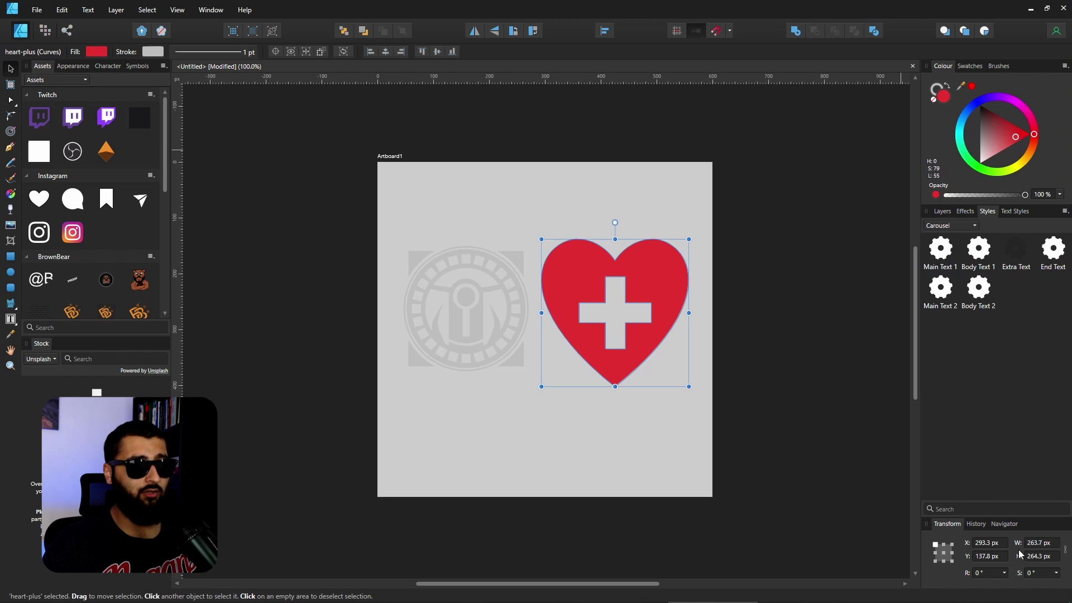
click(964, 212)
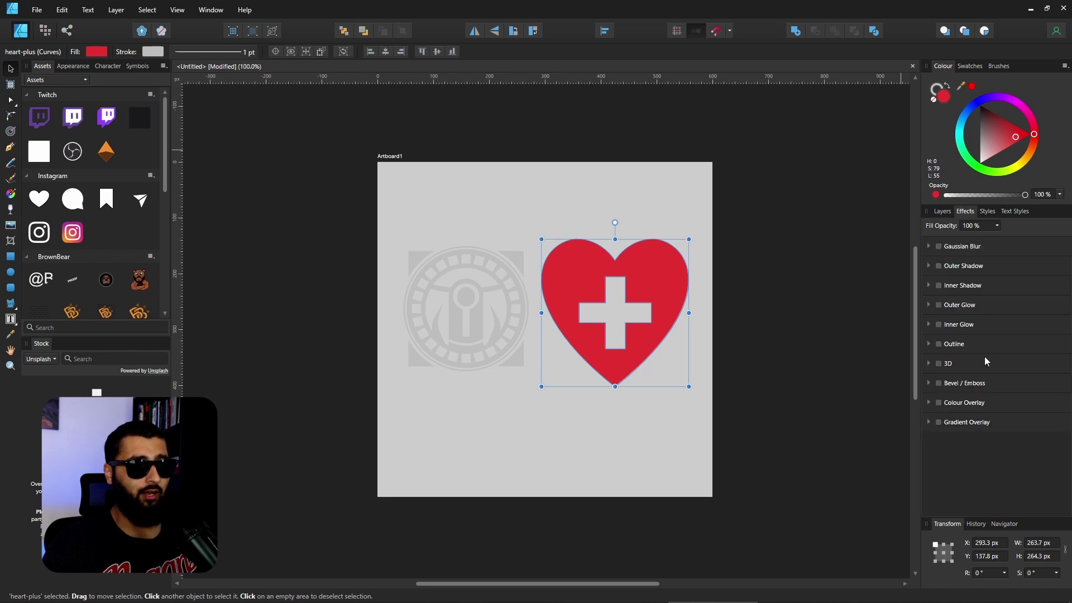
click(938, 325)
click(978, 349)
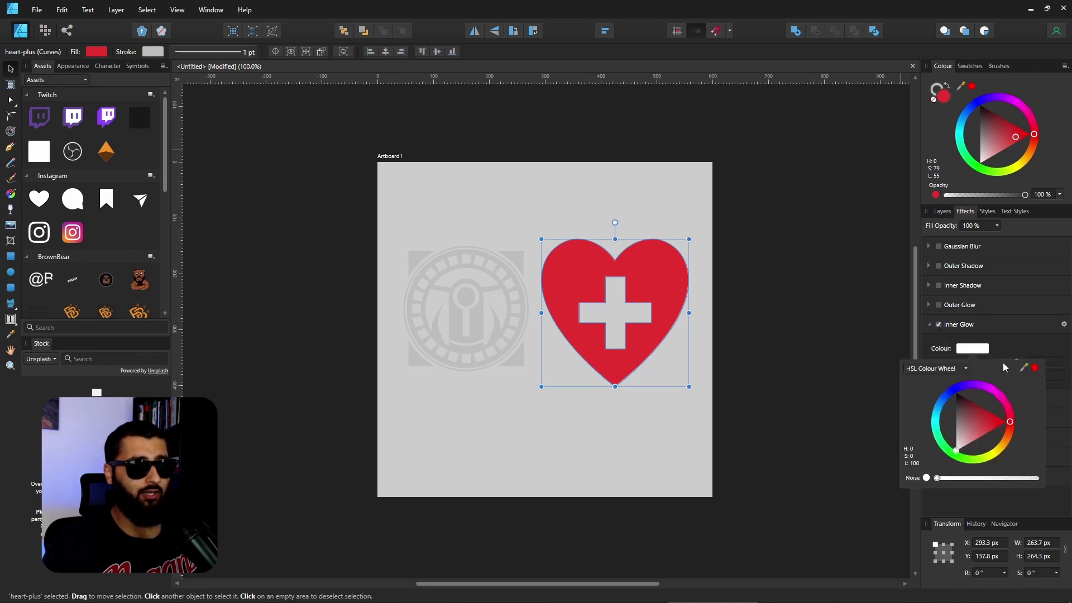
click(971, 412)
click(942, 211)
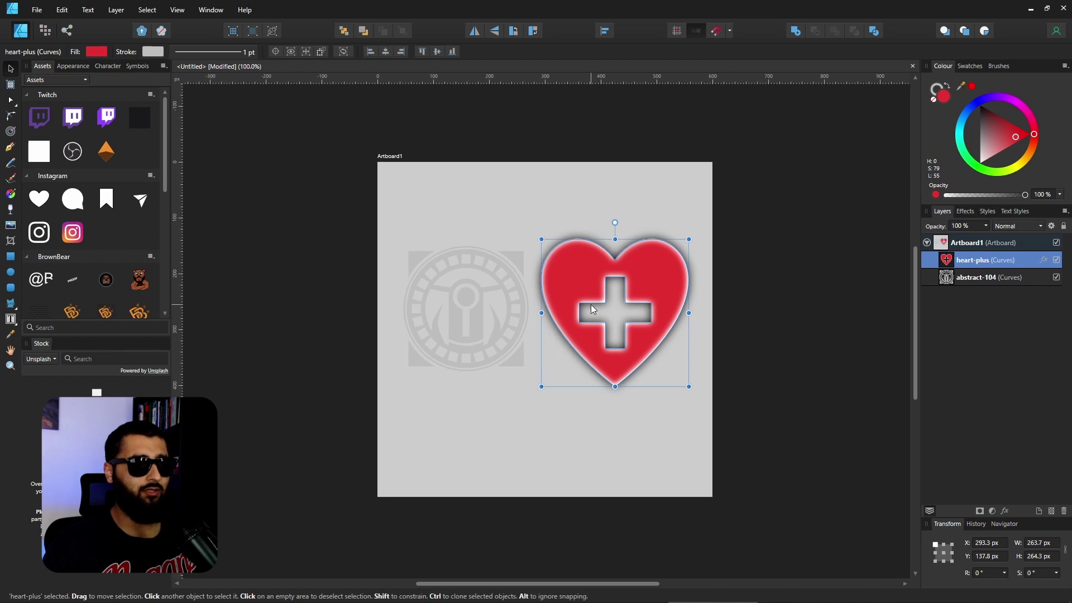
Step: Paste the heart's style onto the abstract-104 emblem, then undo it and reselect the heart
click(511, 349)
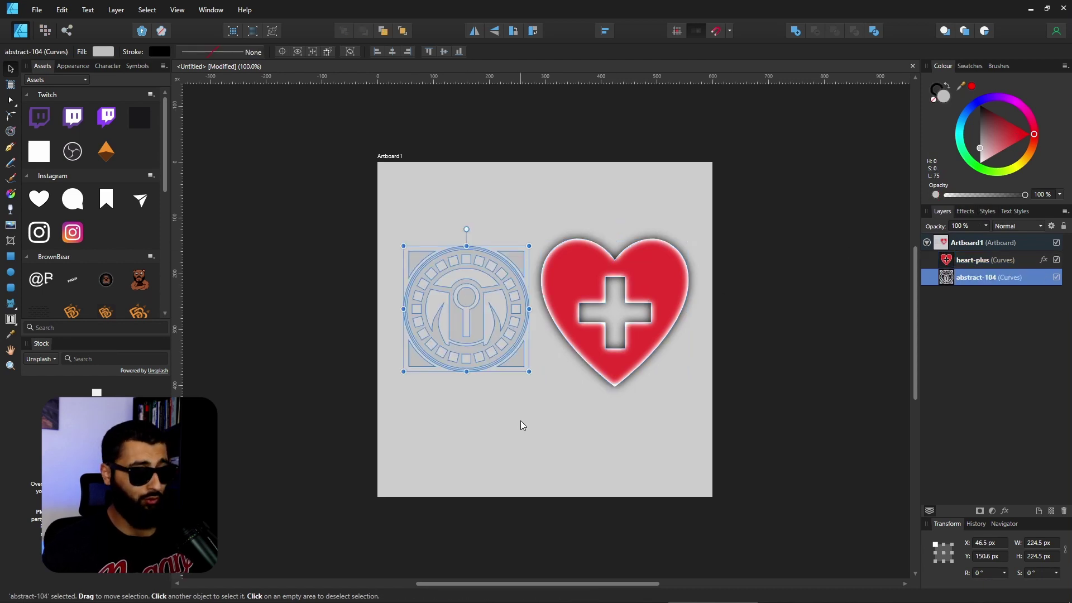
click(633, 307)
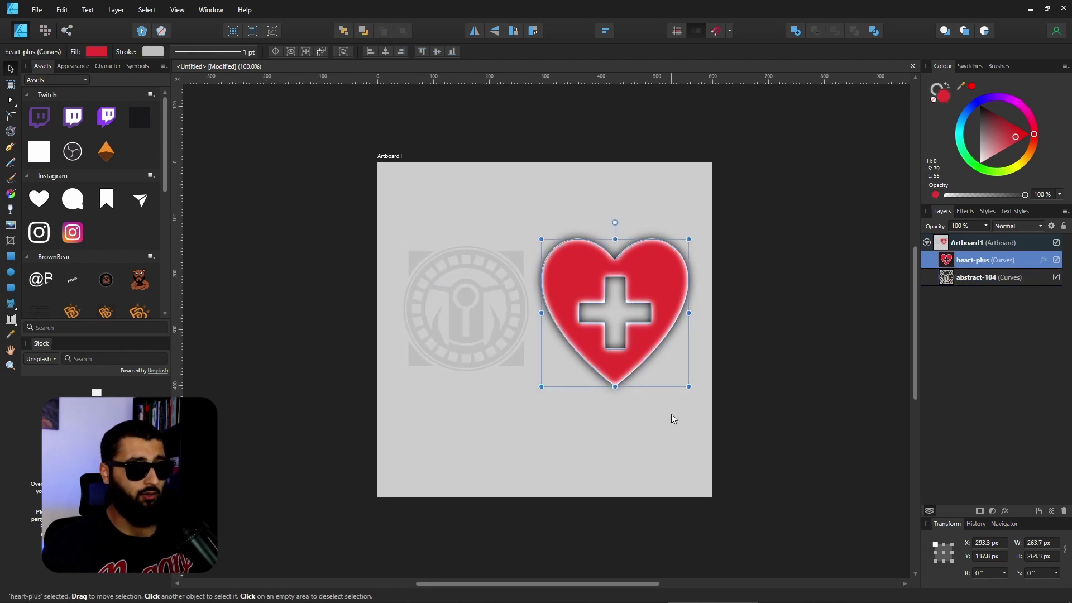
click(501, 337)
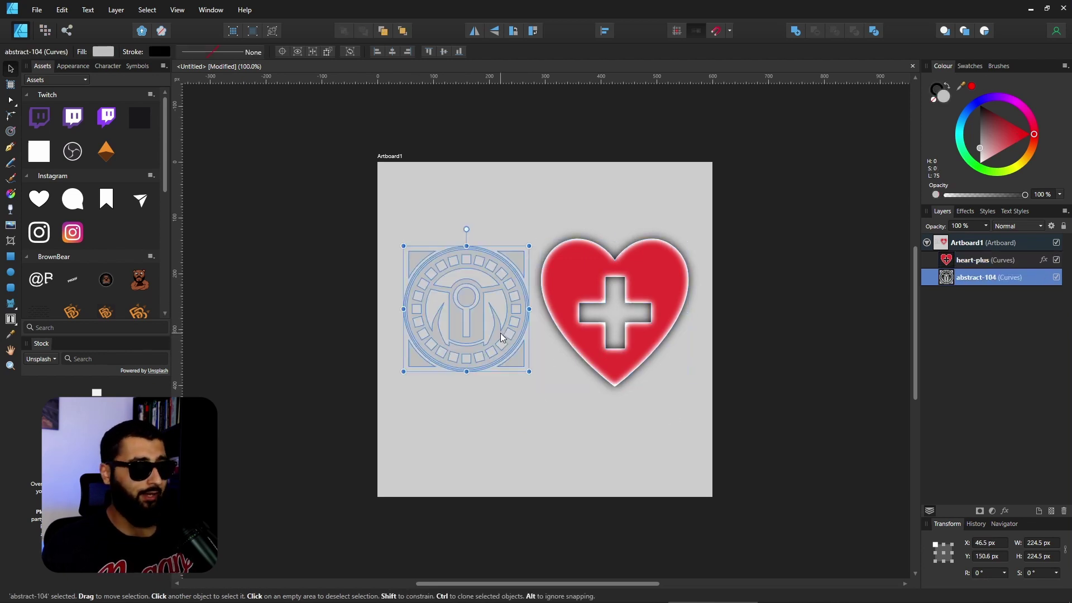
key(ctrl+shift+v)
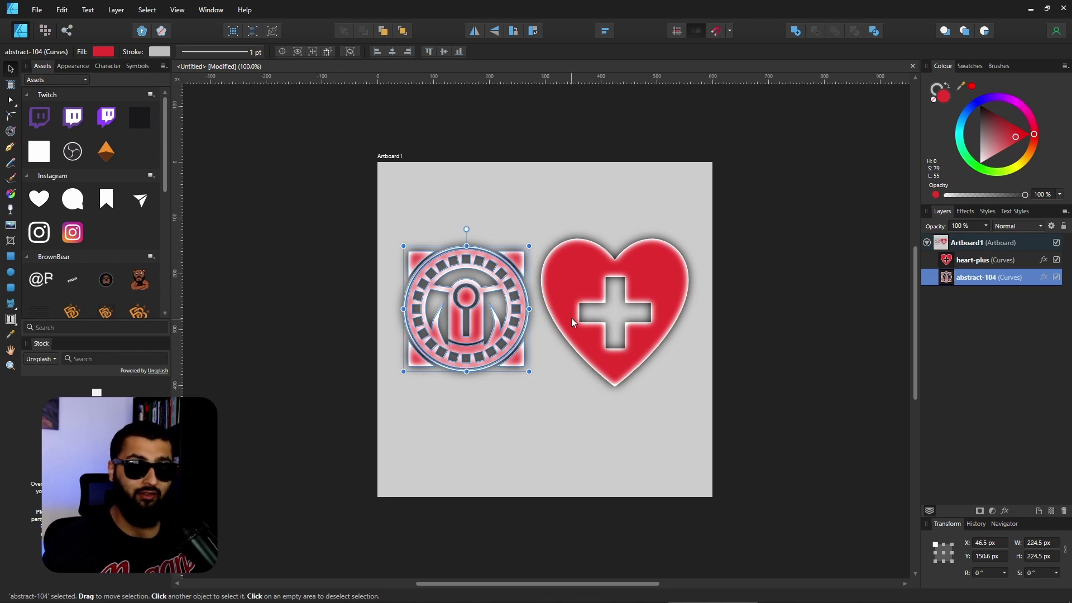
key(ctrl+z)
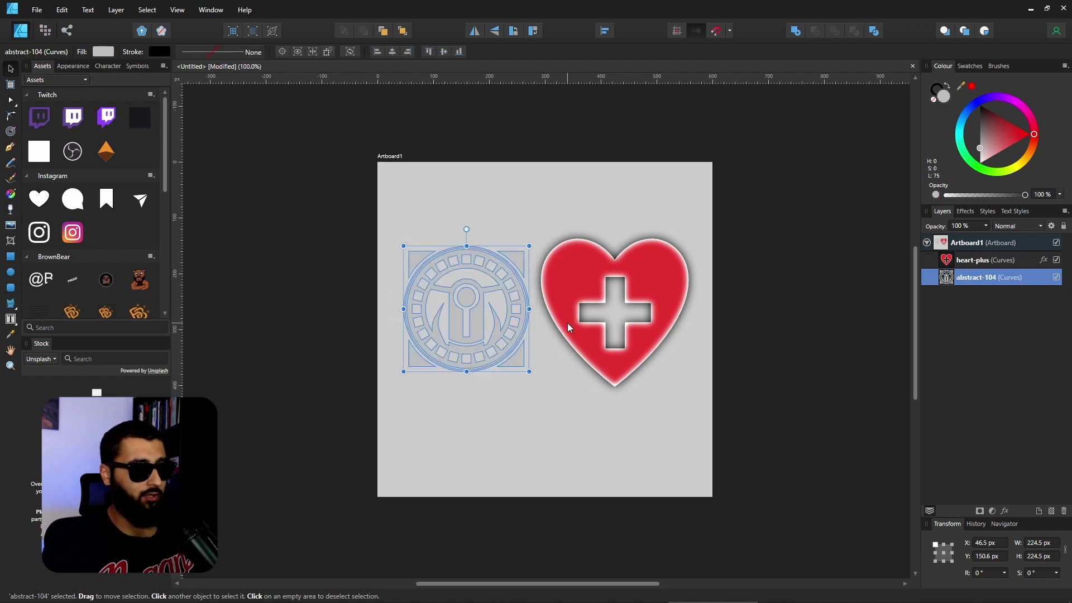
click(651, 278)
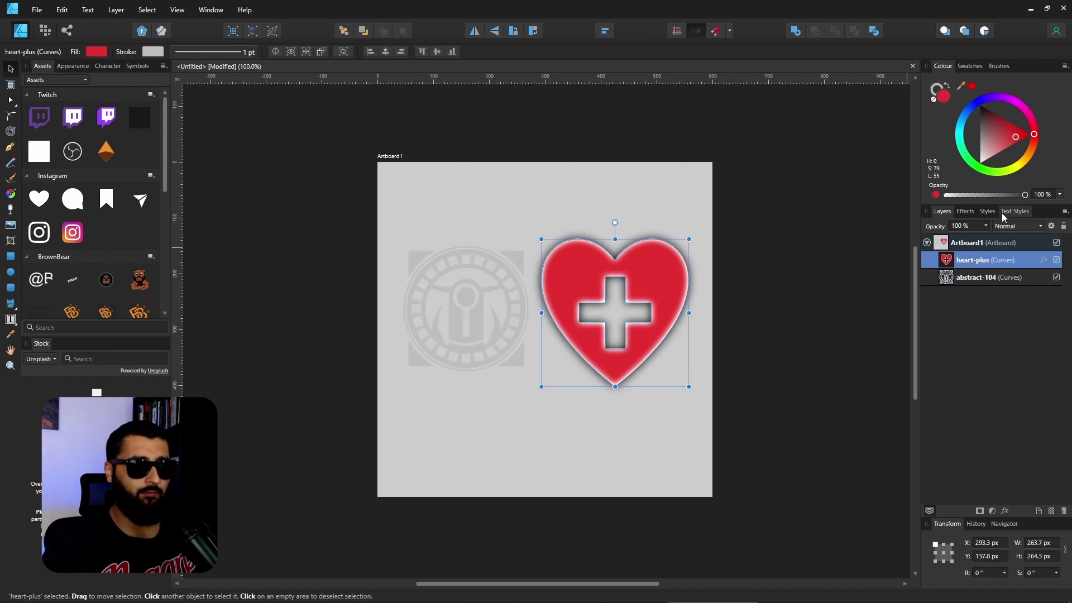
Step: Save the heart's glowing red look as a new style, Style 7
click(987, 212)
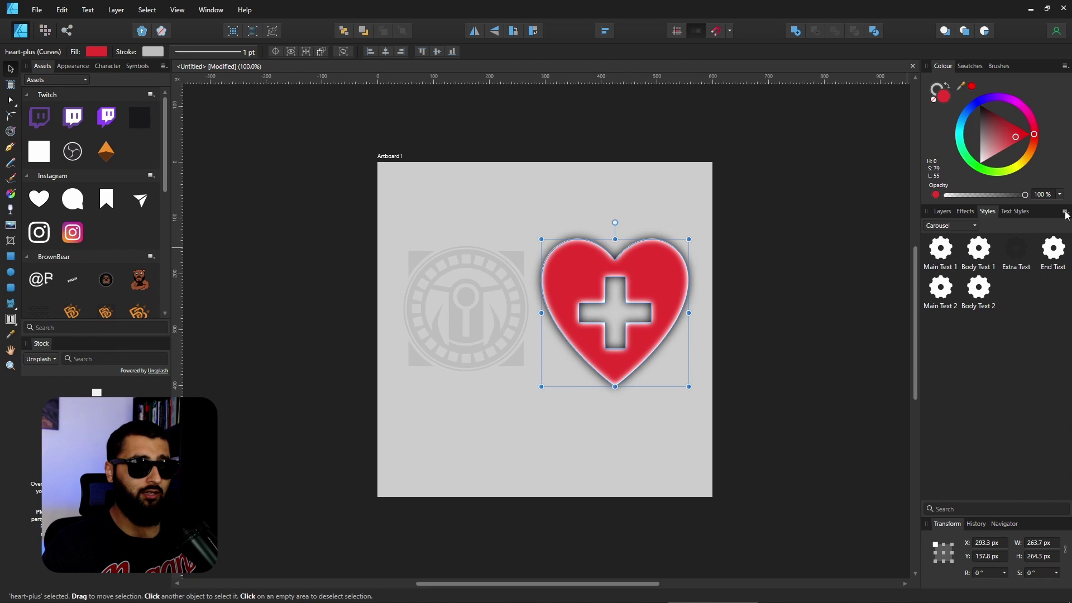
click(1065, 211)
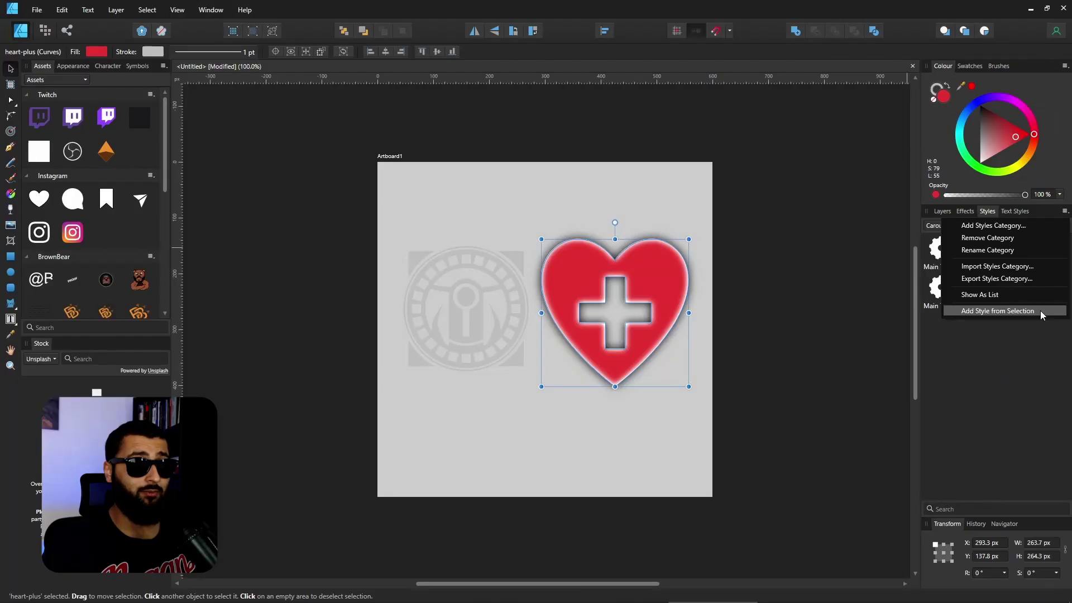
click(997, 311)
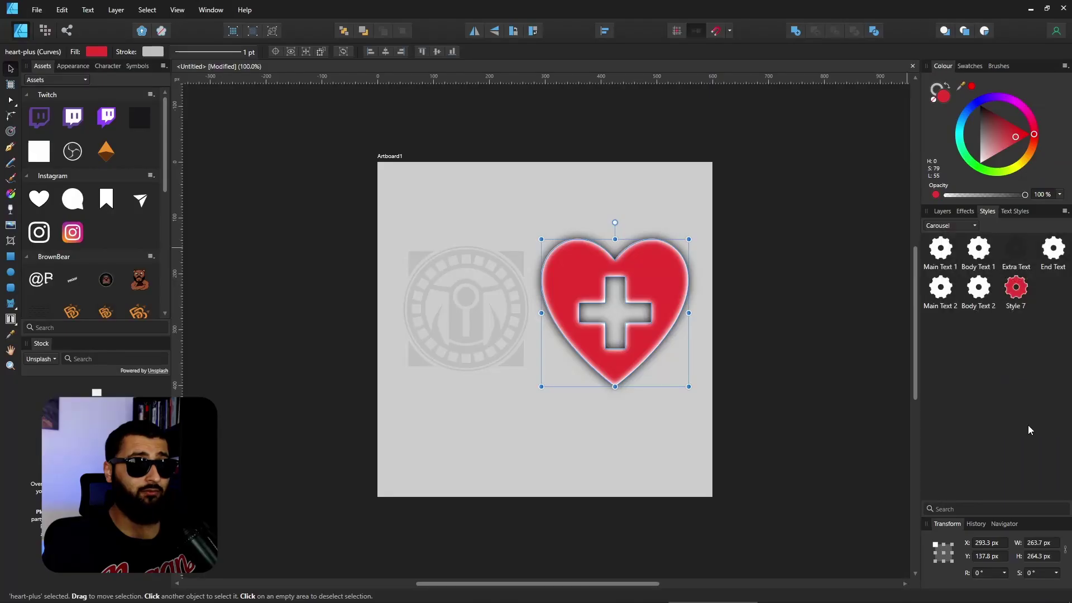
Step: Apply Style 7 to the emblem, speech bubble and Twitch logo, and place a bookmark icon
click(440, 301)
click(1010, 292)
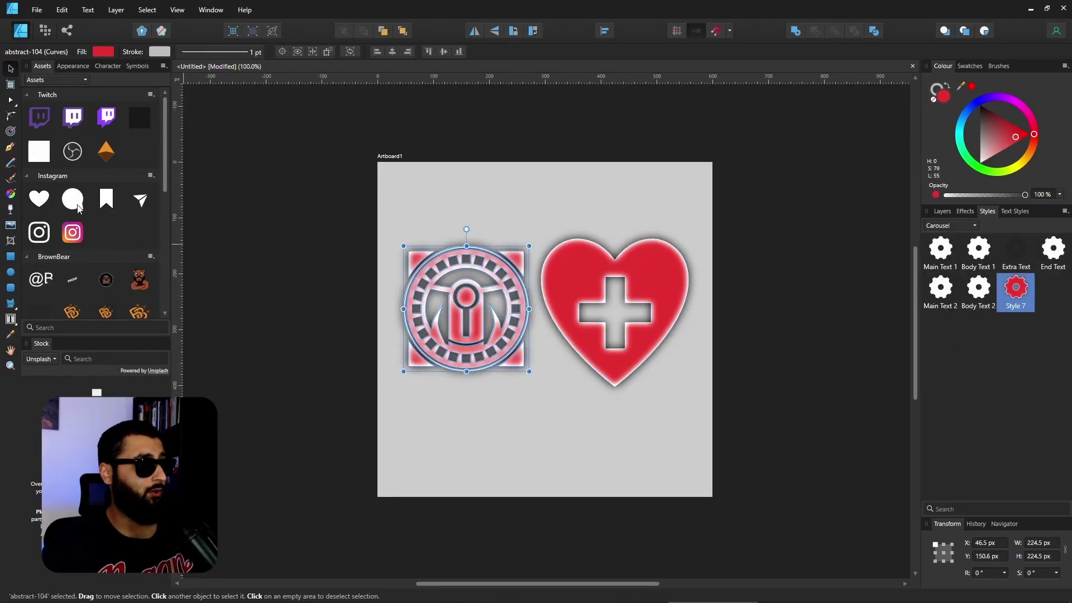
click(610, 232)
key(ctrl+v)
click(1013, 301)
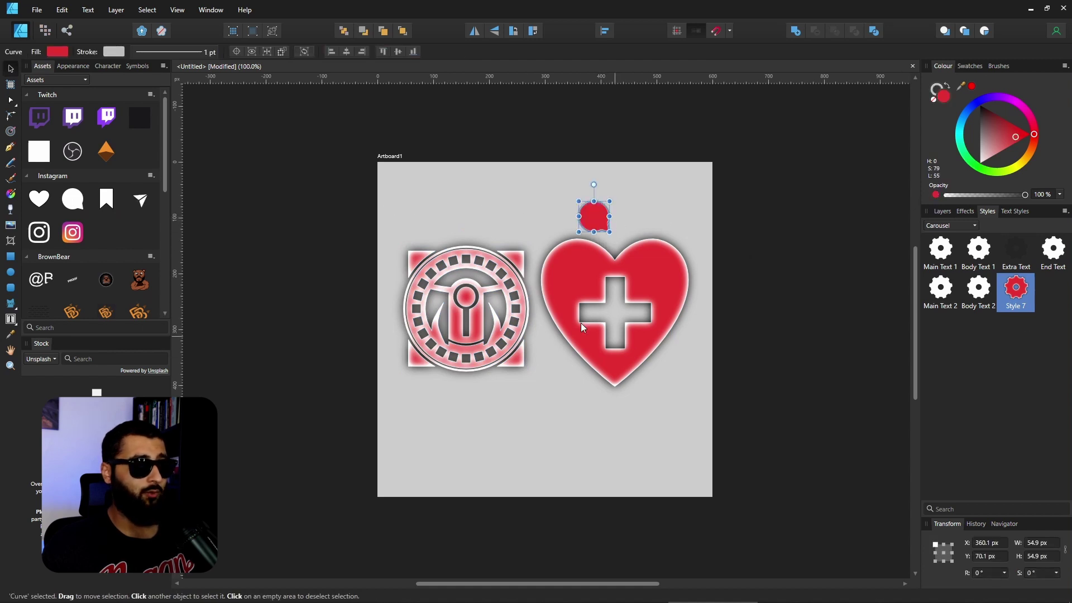
drag(106, 200, 565, 408)
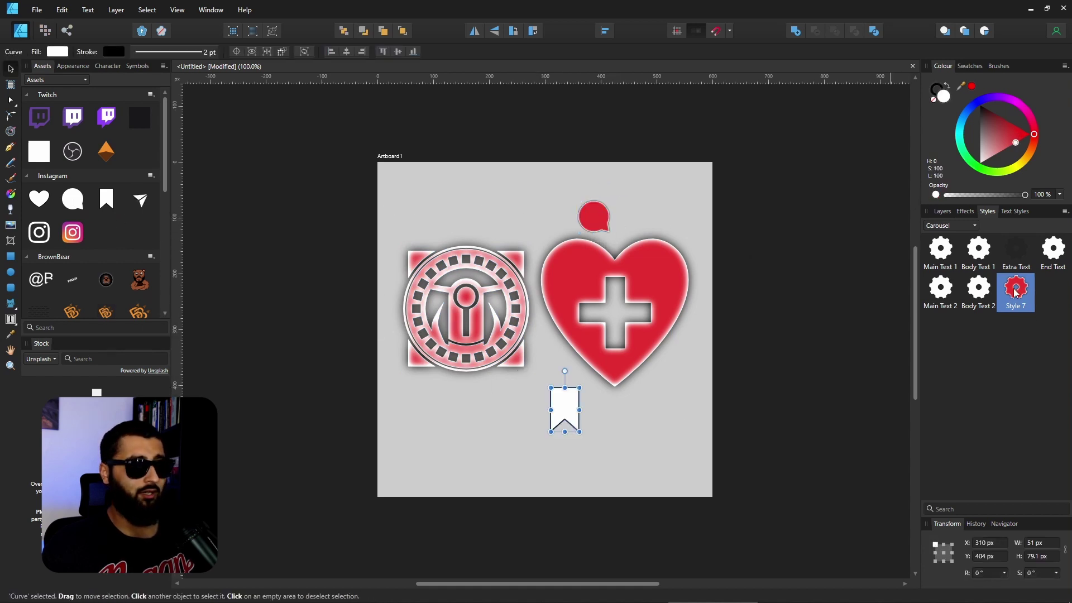
drag(106, 117, 554, 326)
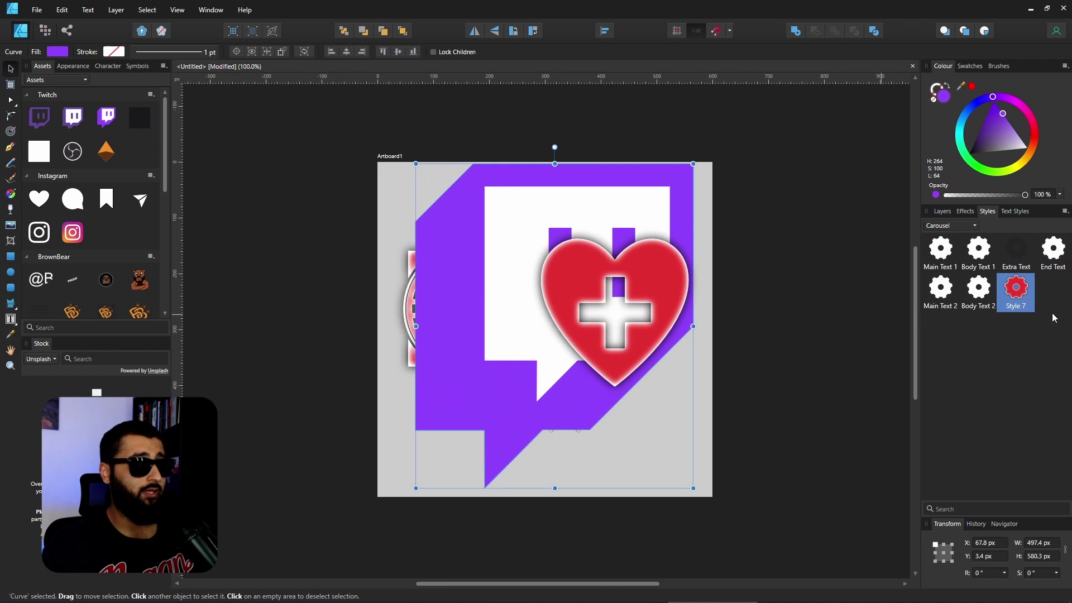
click(1019, 290)
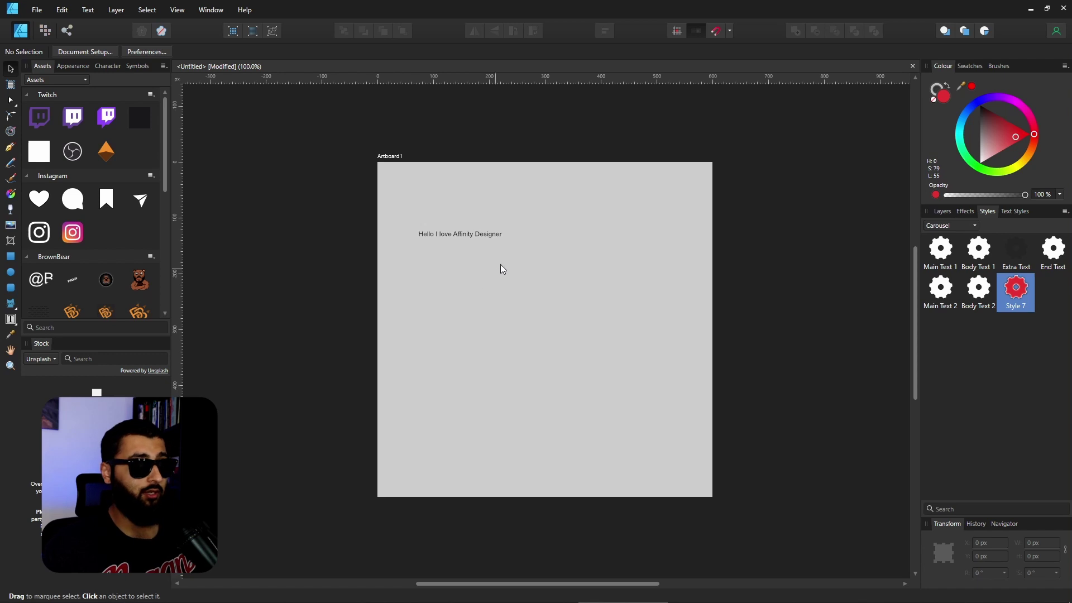
Step: Cycle the text through Main Text 1, Main Text 2, Body Text 1, Body Text 2 and End Text, ending on Main Text 1
click(472, 242)
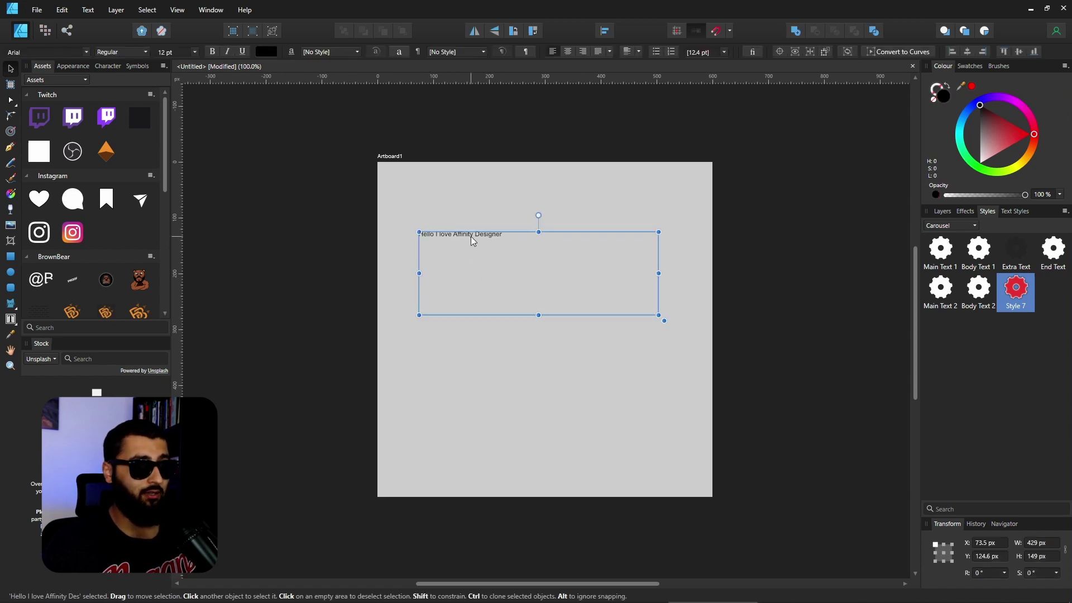
click(947, 256)
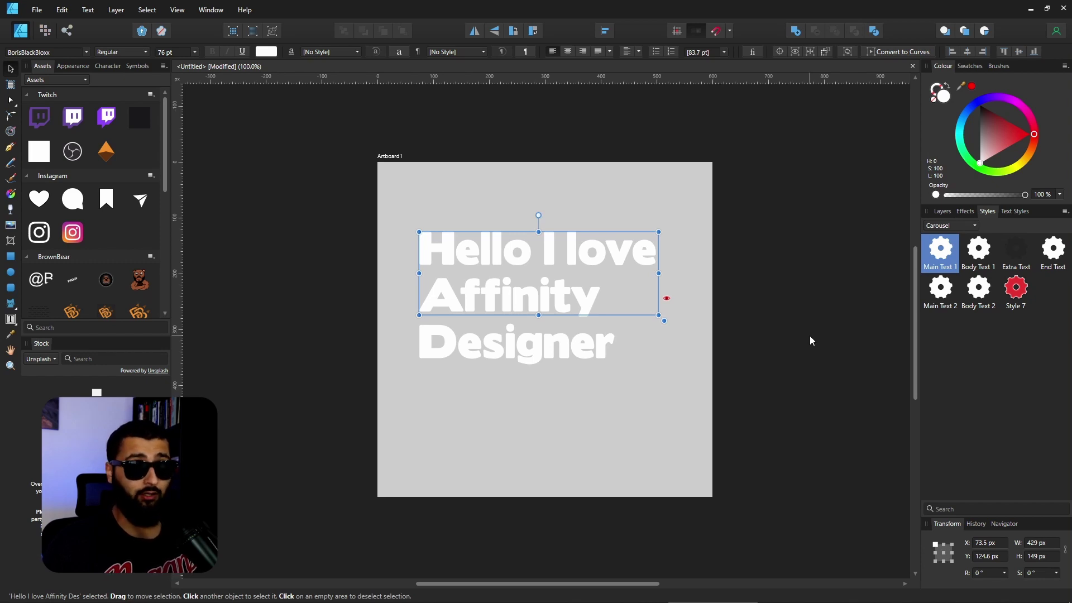
click(946, 297)
click(977, 251)
click(978, 287)
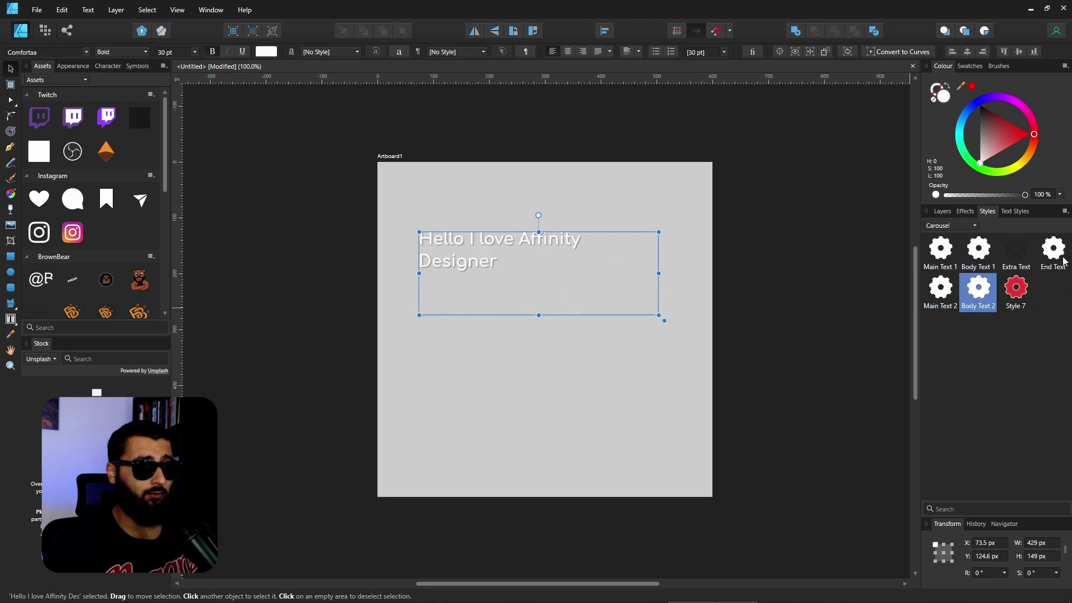
click(1053, 252)
click(946, 258)
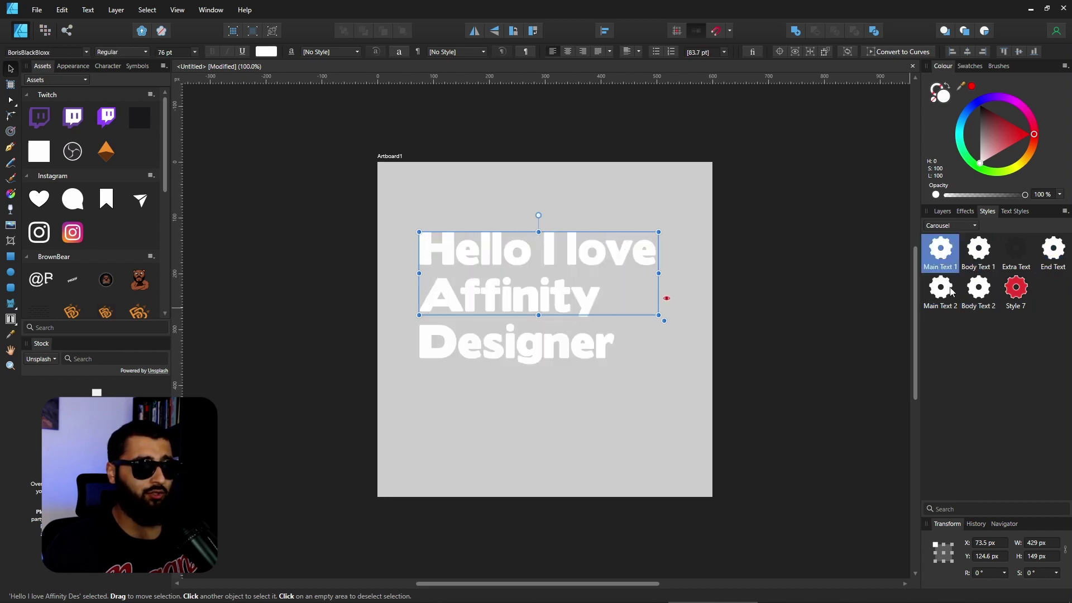
click(953, 291)
click(983, 260)
click(948, 254)
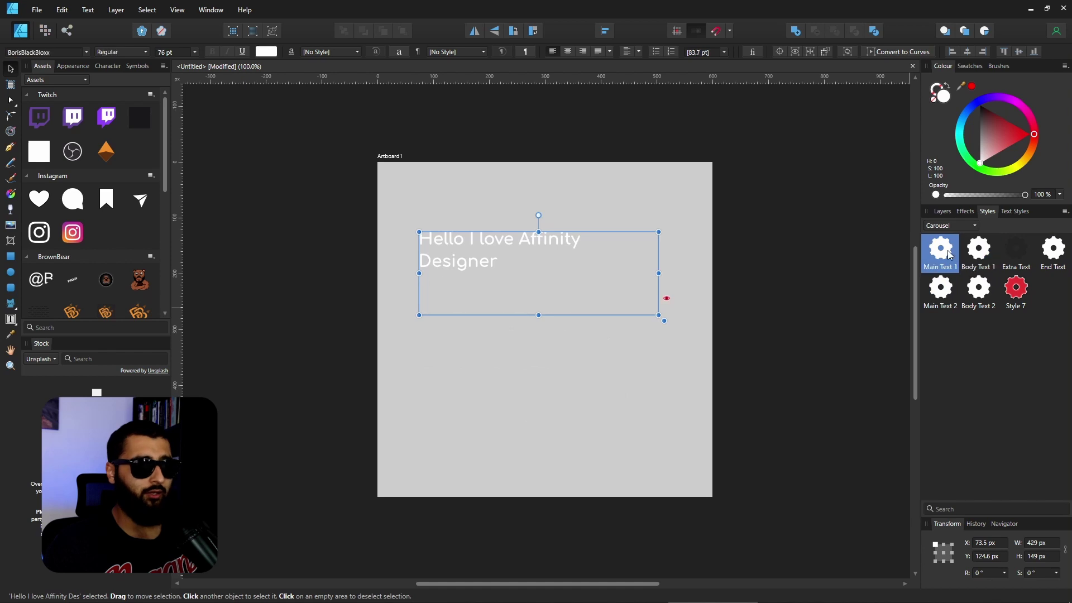